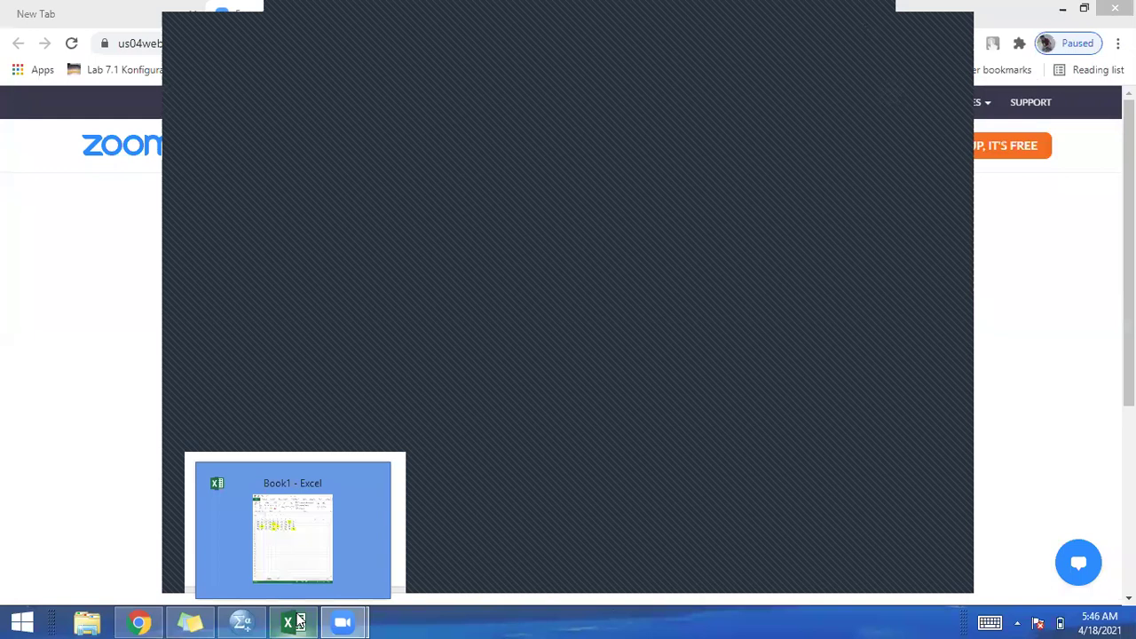
# Switch to SPSS Statistics and search the installed programs for "ibm" to locate IBM SPSS Statistics 21
pyautogui.click(297, 622)
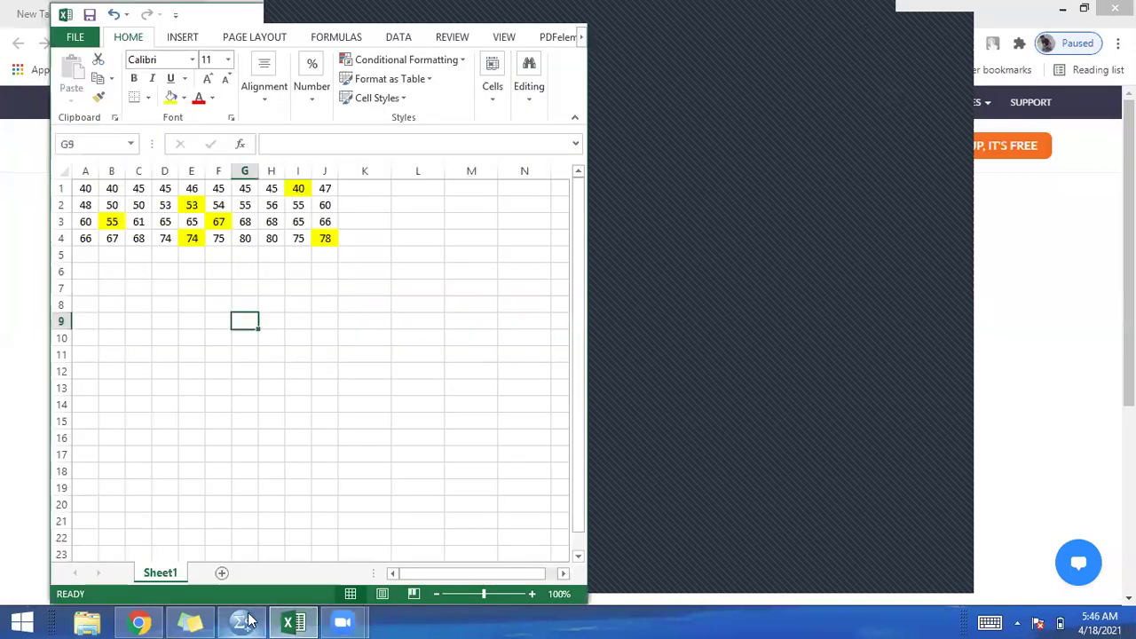
pyautogui.click(233, 621)
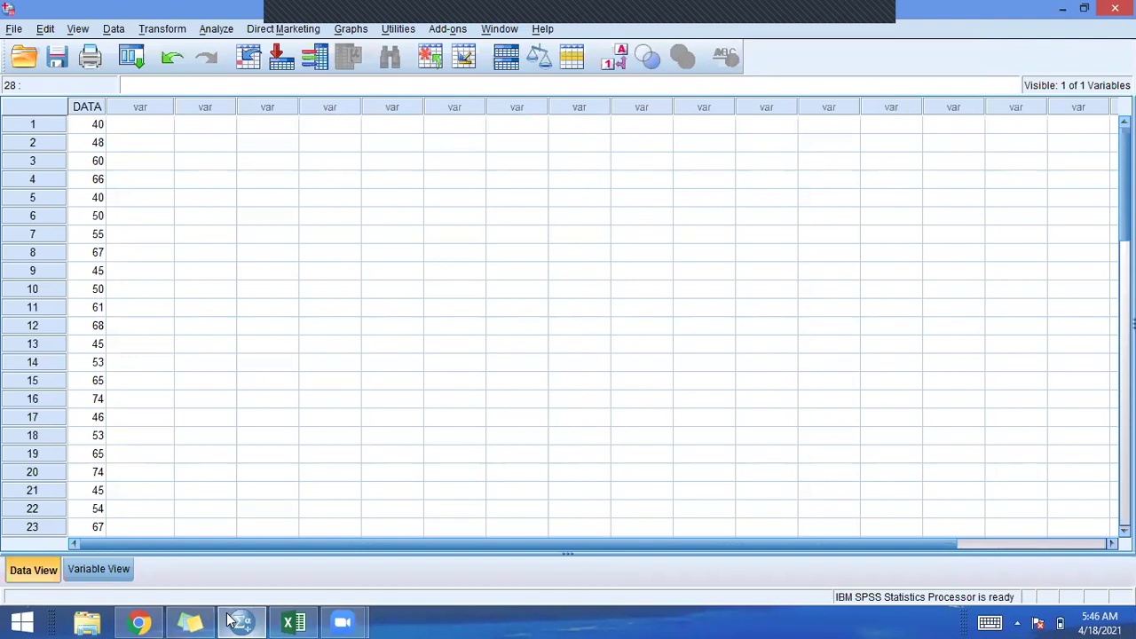
pyautogui.click(20, 621)
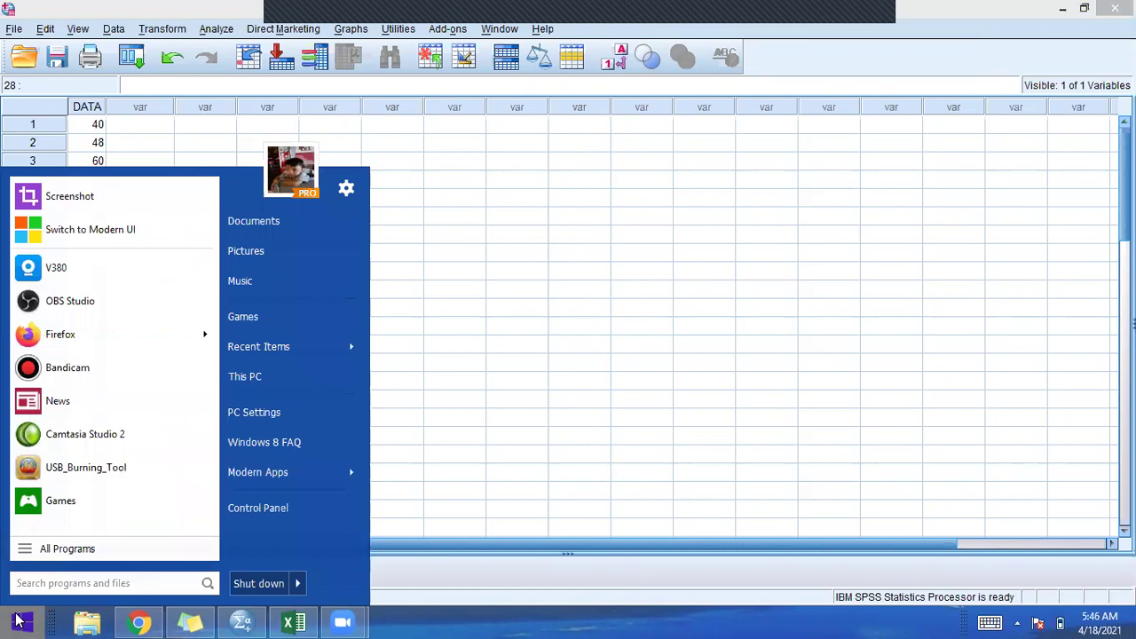
pyautogui.write('i')
pyautogui.press('BackSpace')
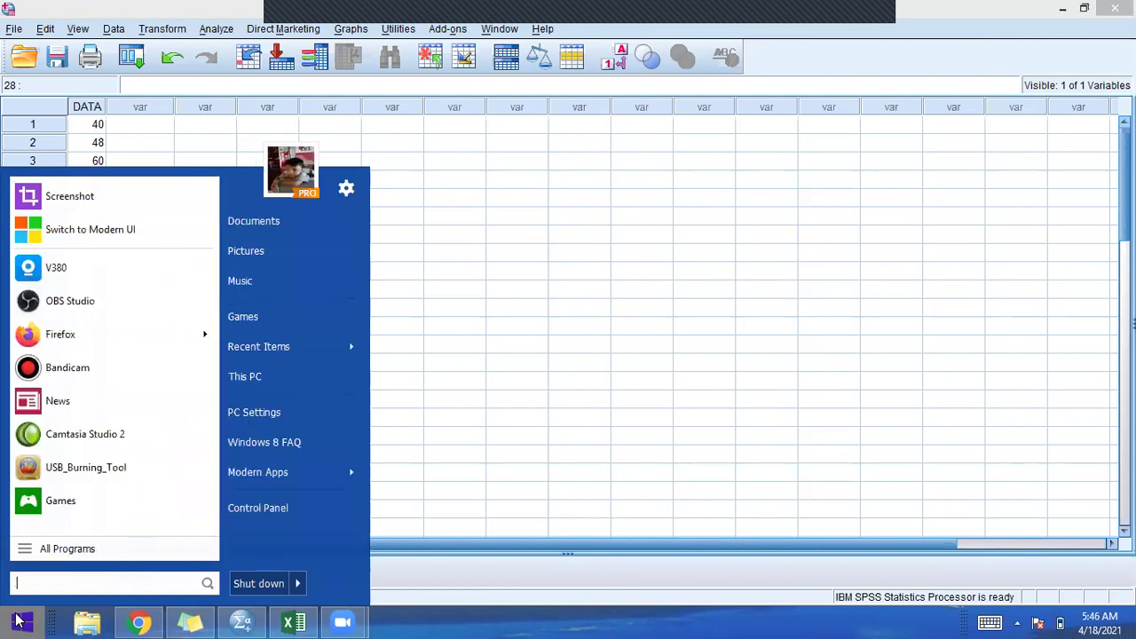
pyautogui.write('ibm')
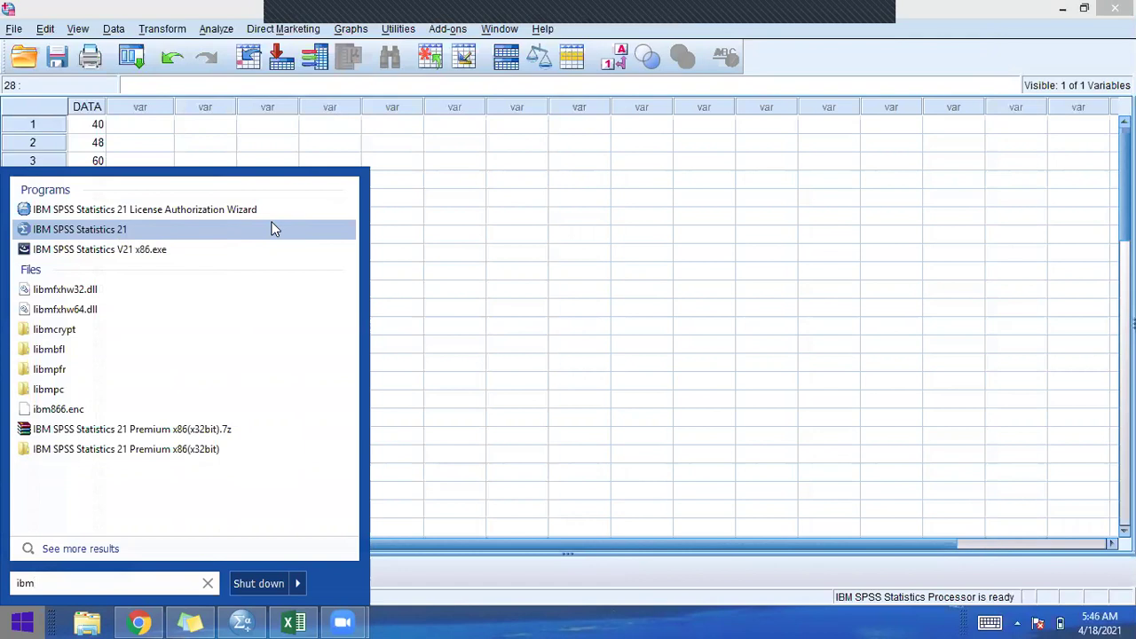
pyautogui.click(448, 222)
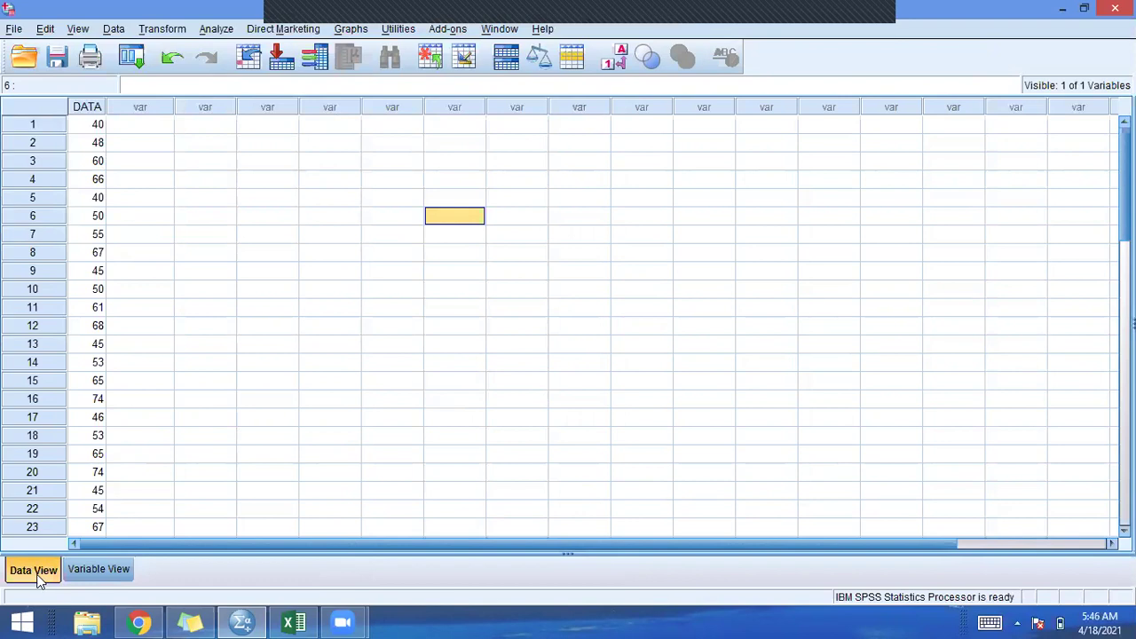
# Compare the dataset's Data View and Variable View, ending in Variable View
pyautogui.click(115, 574)
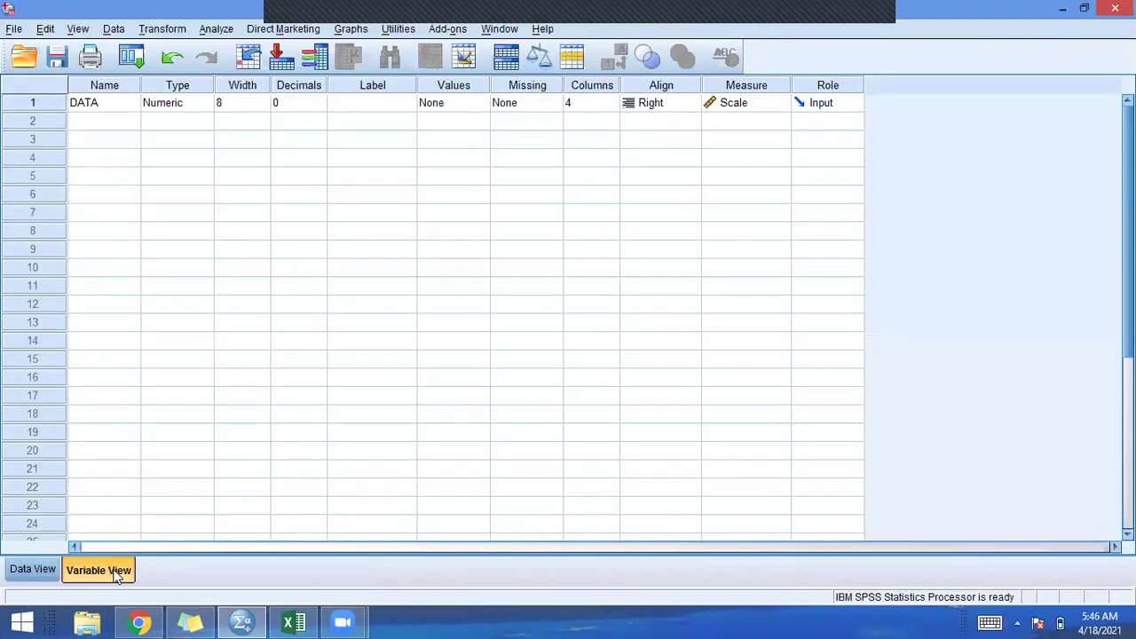
pyautogui.click(19, 572)
pyautogui.click(103, 569)
# Switch to the Excel workbook and inspect the source data, including highlighted cells I1 and E2
pyautogui.click(293, 621)
pyautogui.rightClick(577, 260)
pyautogui.press('Escape')
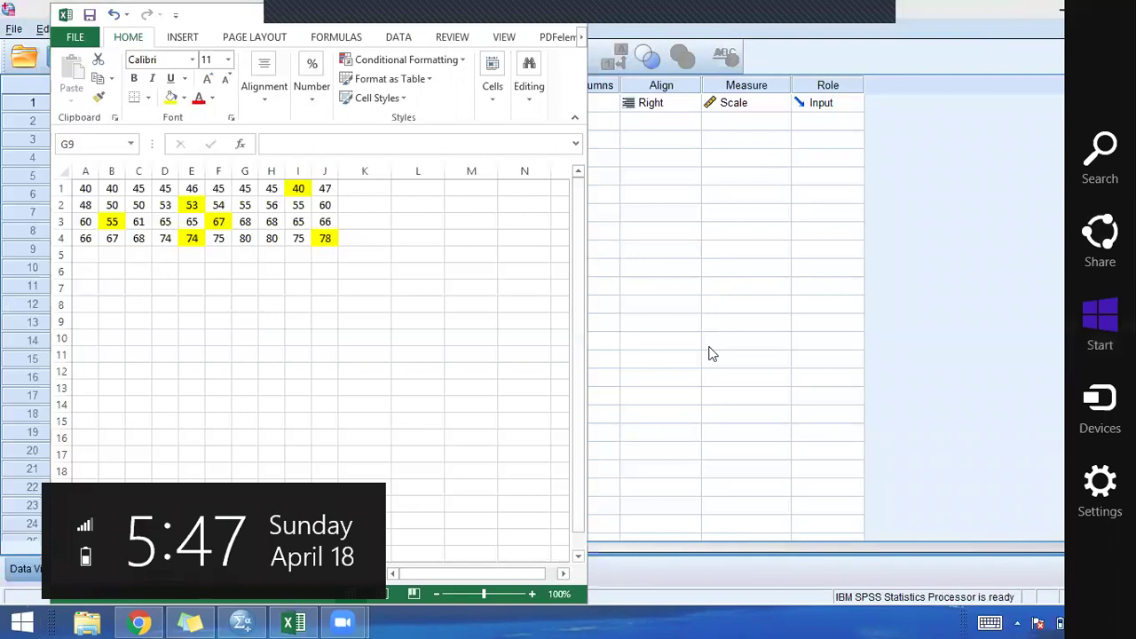
pyautogui.click(125, 270)
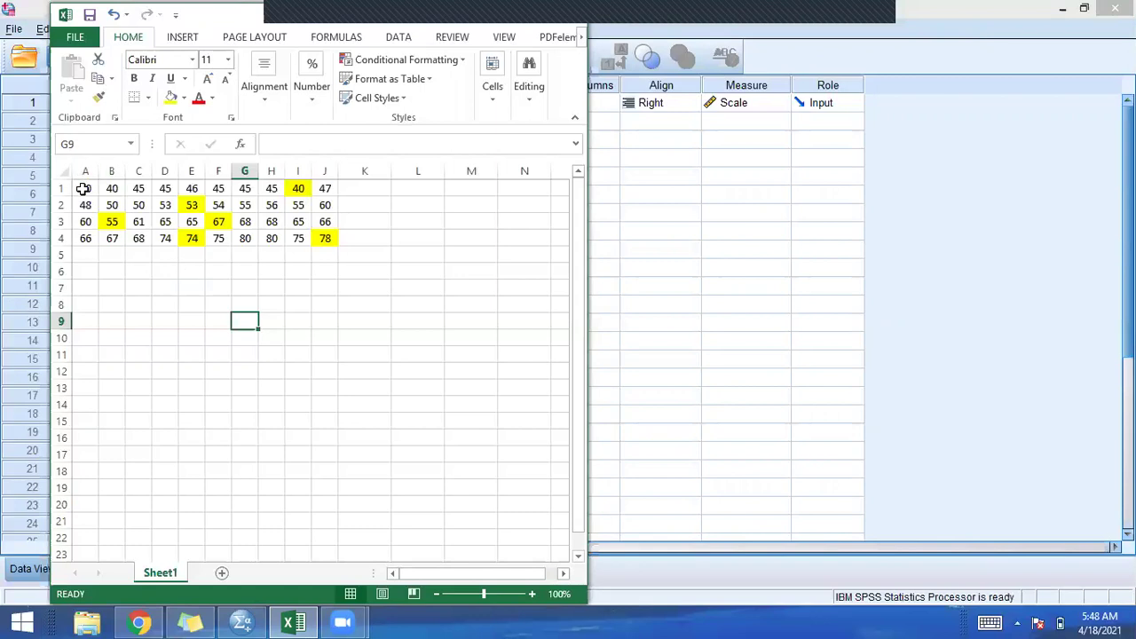
pyautogui.click(297, 188)
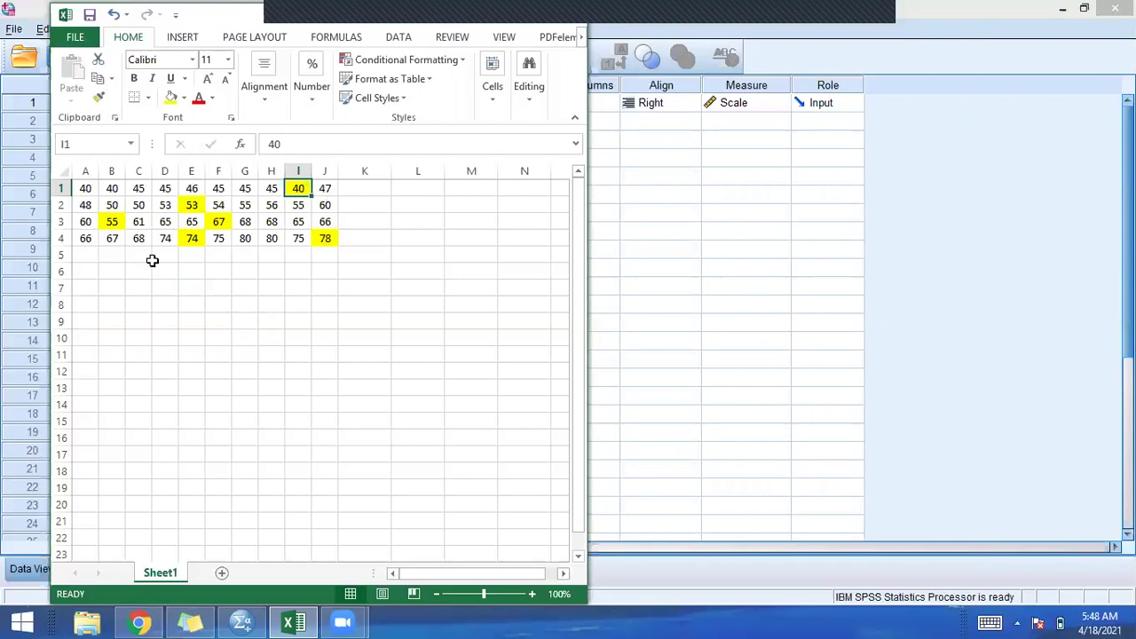
pyautogui.click(195, 208)
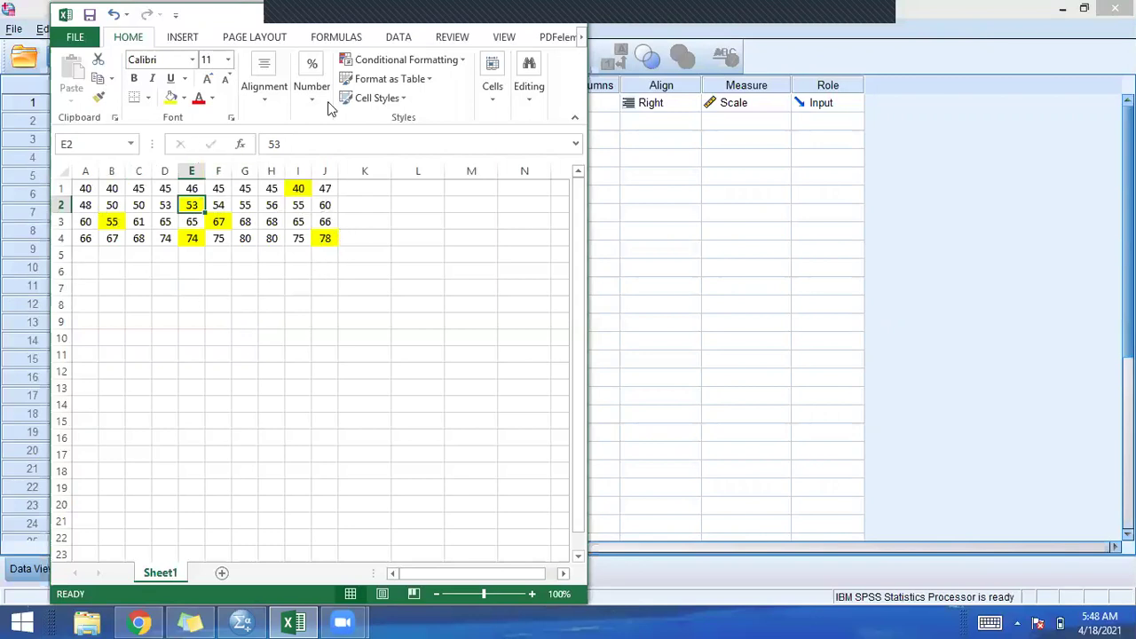
# Return to SPSS and check the DATA column's entries before showing its variable definition
pyautogui.click(602, 322)
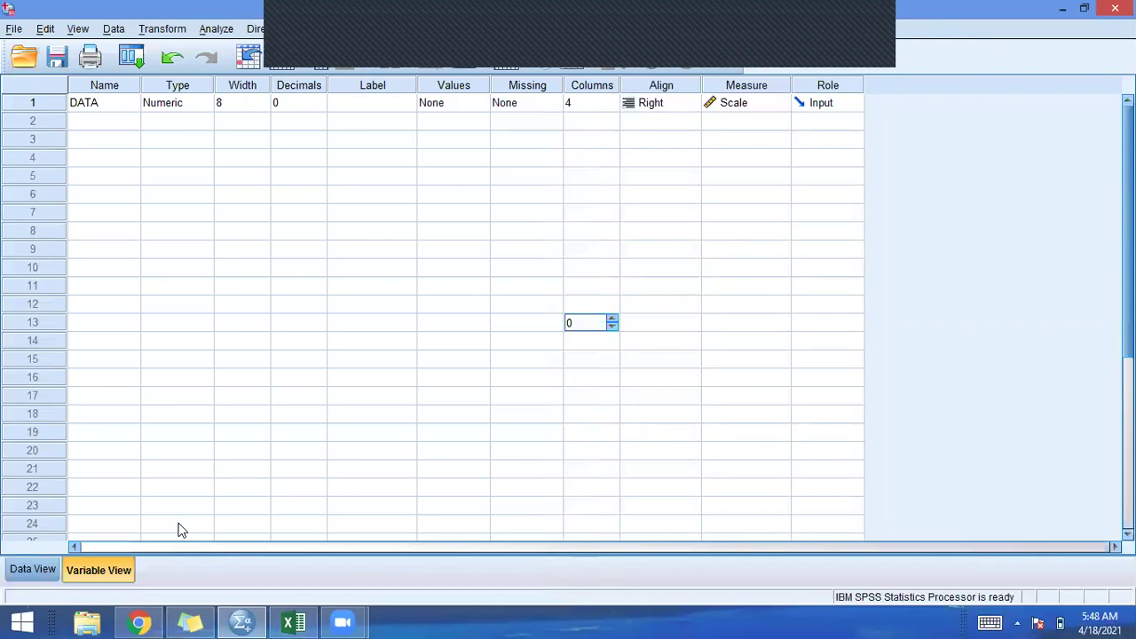
pyautogui.click(384, 310)
pyautogui.click(45, 569)
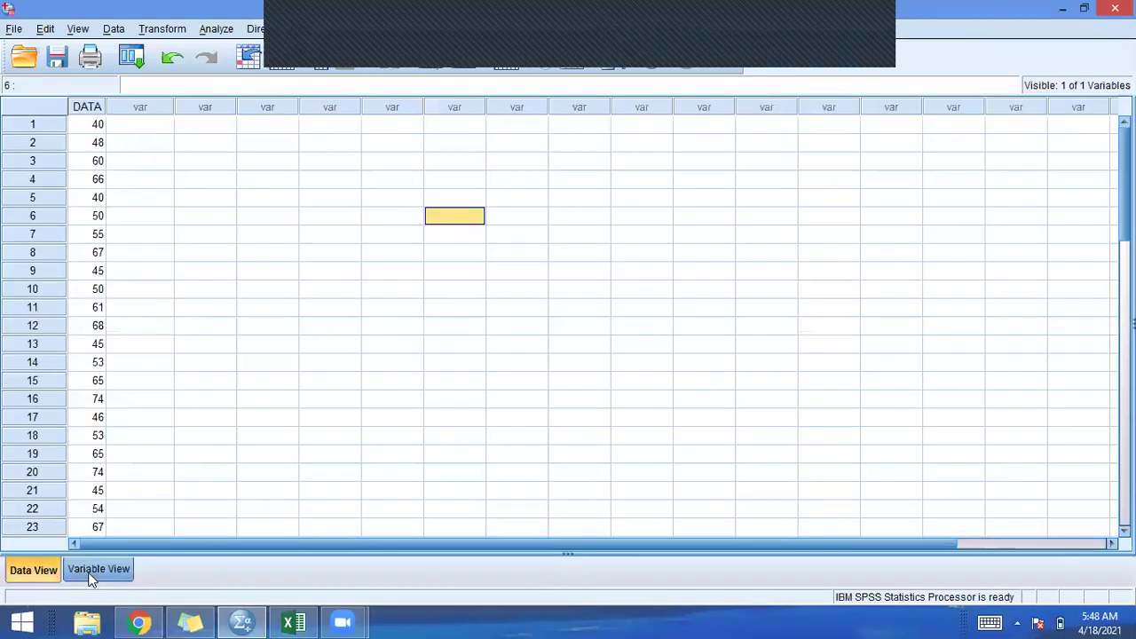
pyautogui.click(98, 569)
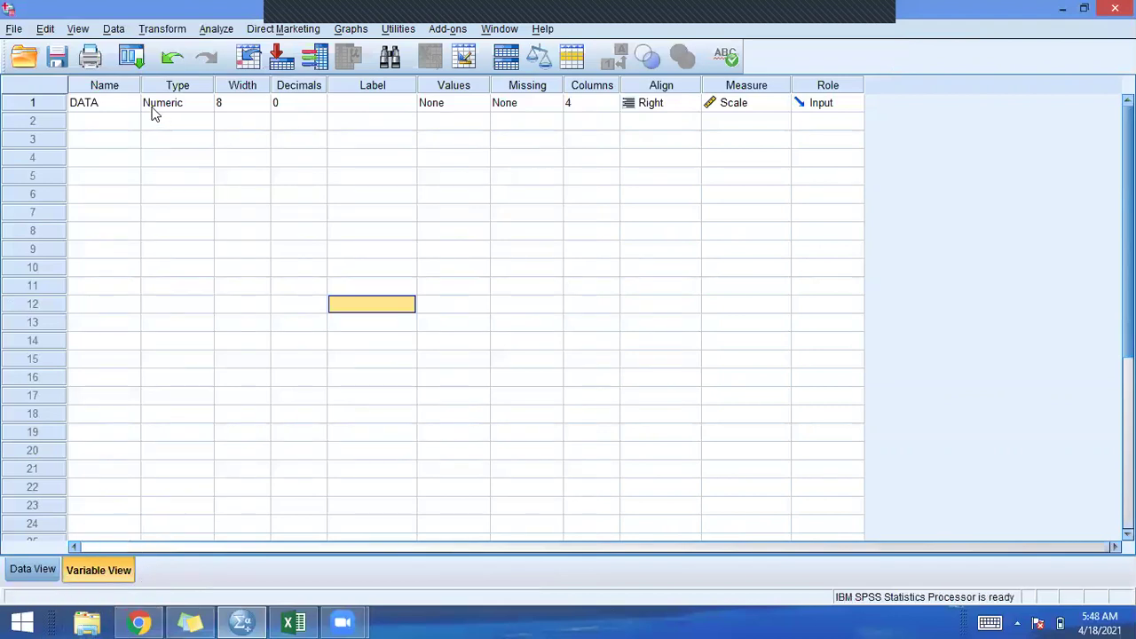
# Review the DATA variable's type settings and confirm Numeric with width 8 and 0 decimal places
pyautogui.click(110, 103)
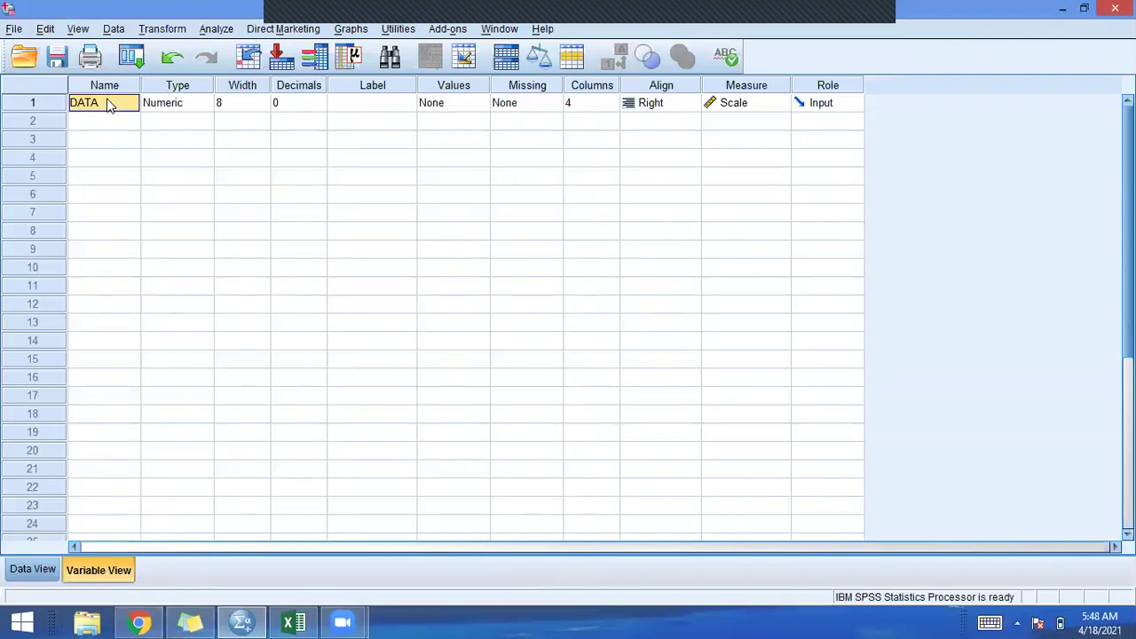
pyautogui.click(180, 105)
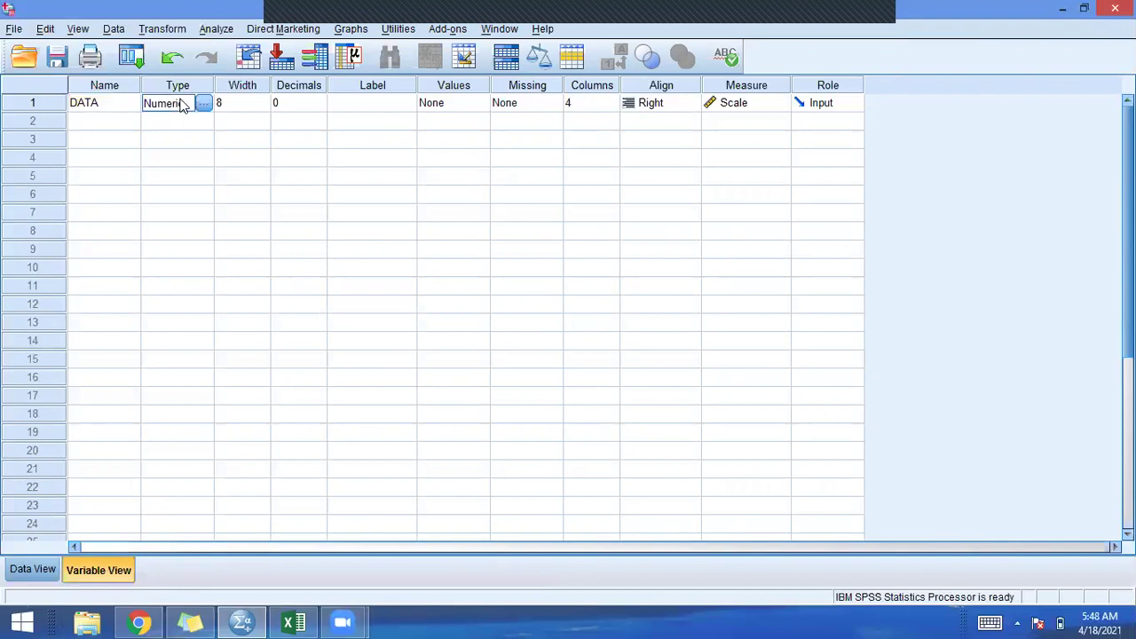
pyautogui.click(203, 104)
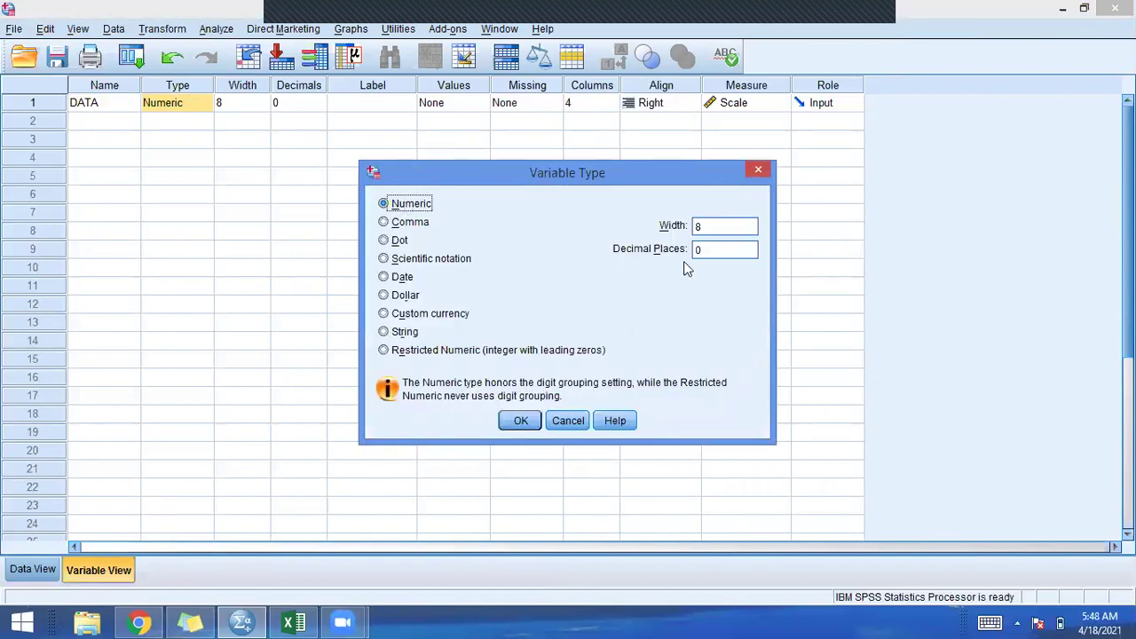
pyautogui.click(717, 250)
pyautogui.click(520, 422)
# Return to Data View and place the Excel workbook window beside the DATA column
pyautogui.click(36, 568)
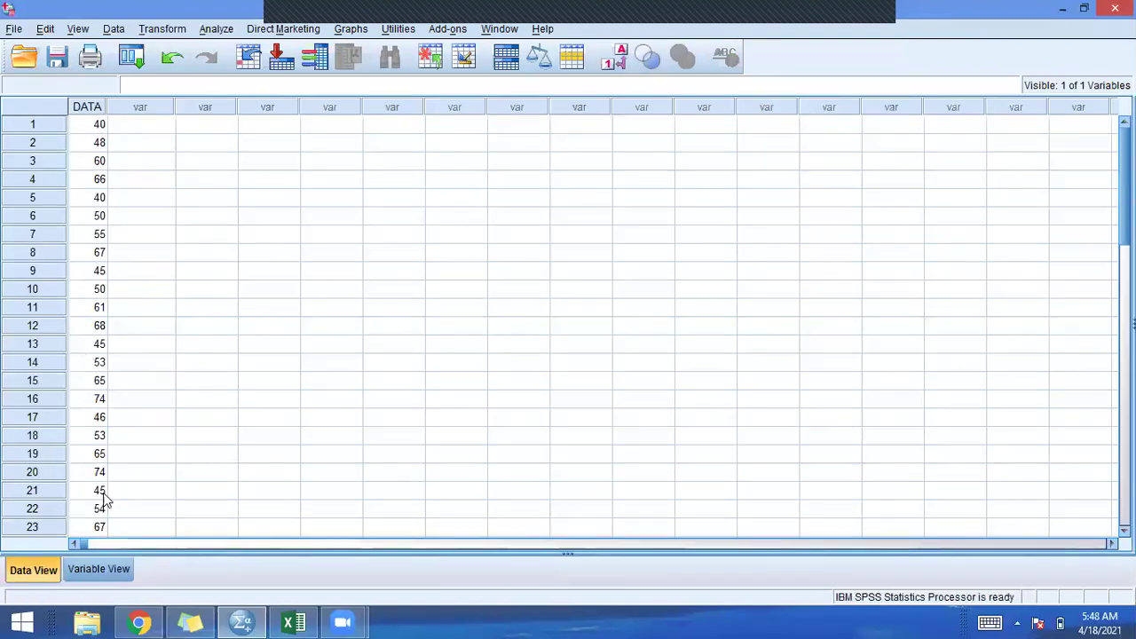
pyautogui.click(98, 124)
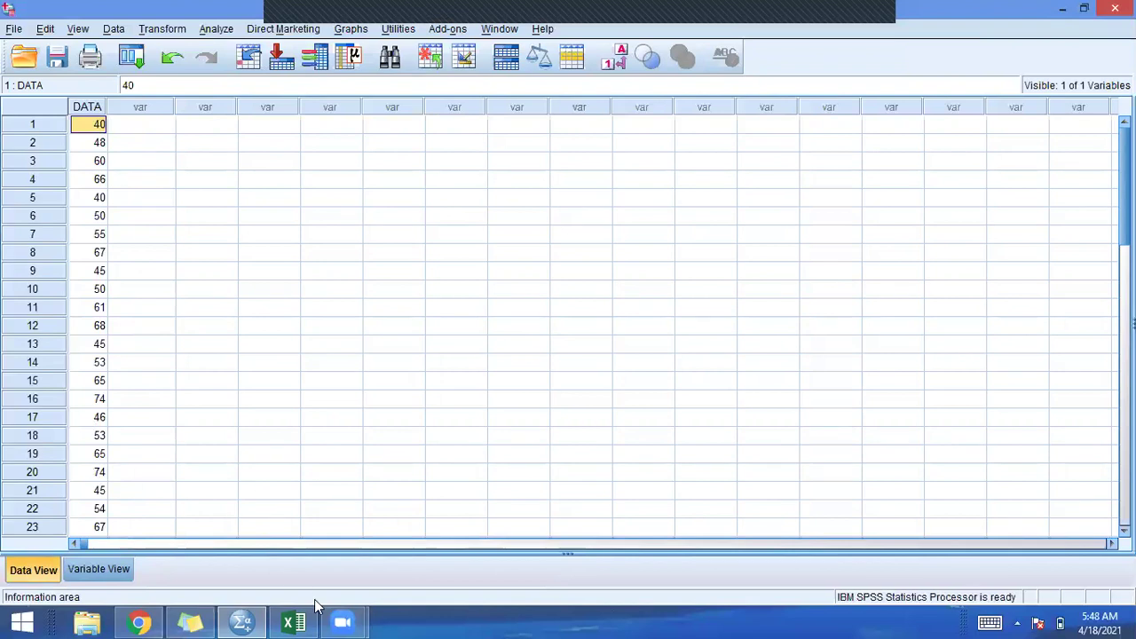
pyautogui.click(295, 622)
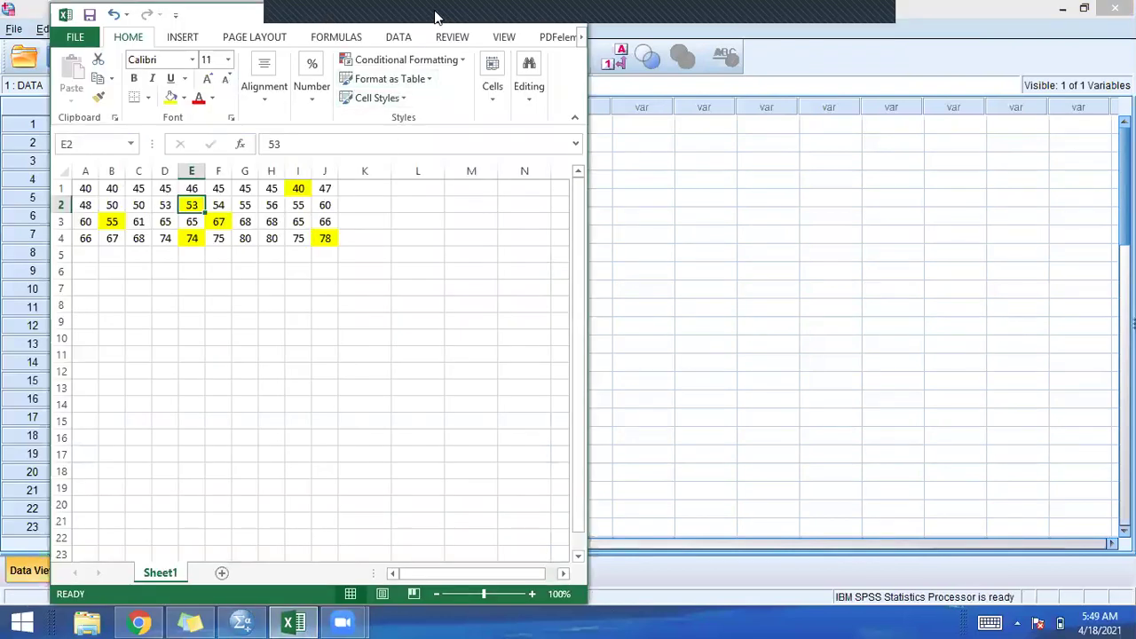
pyautogui.press('super+Up')
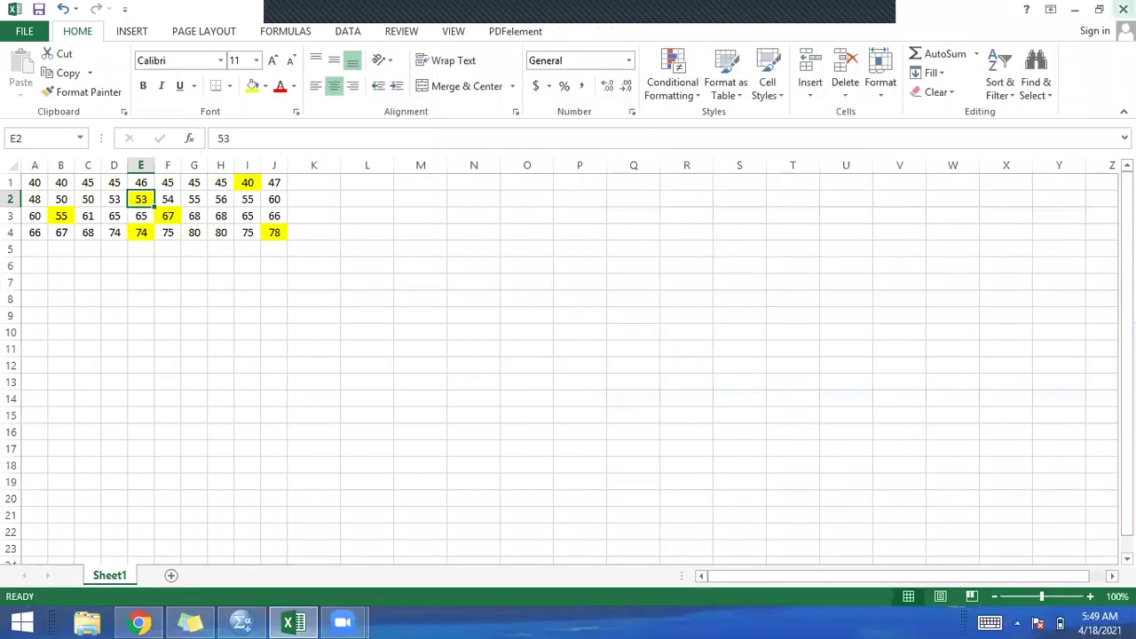
pyautogui.click(1100, 11)
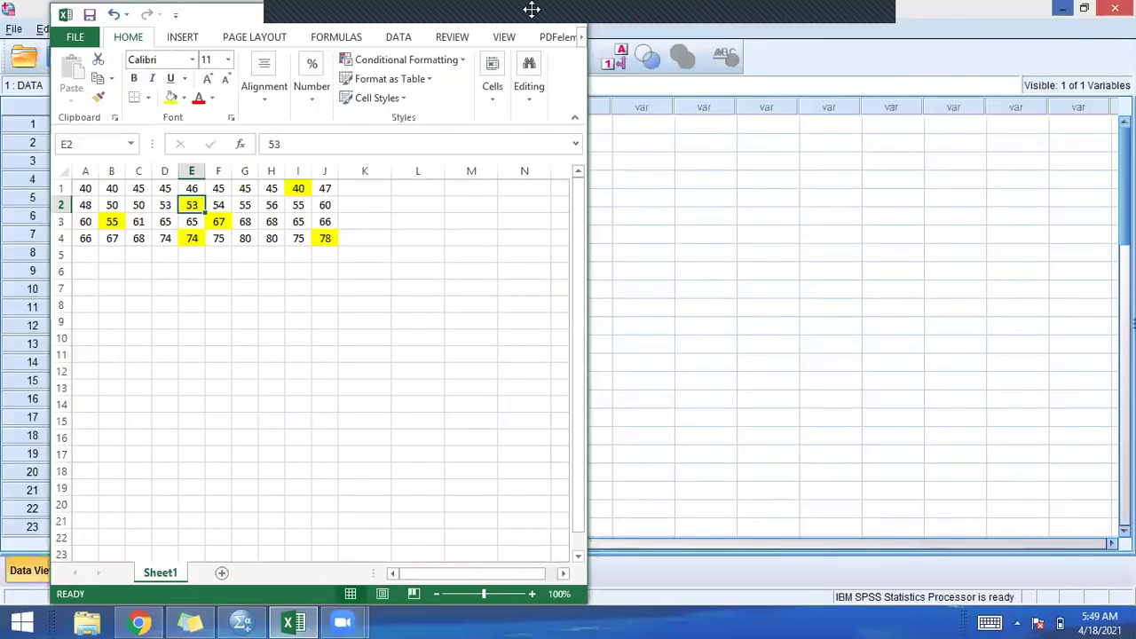
pyautogui.moveTo(530, 9); pyautogui.dragTo(883, 44)
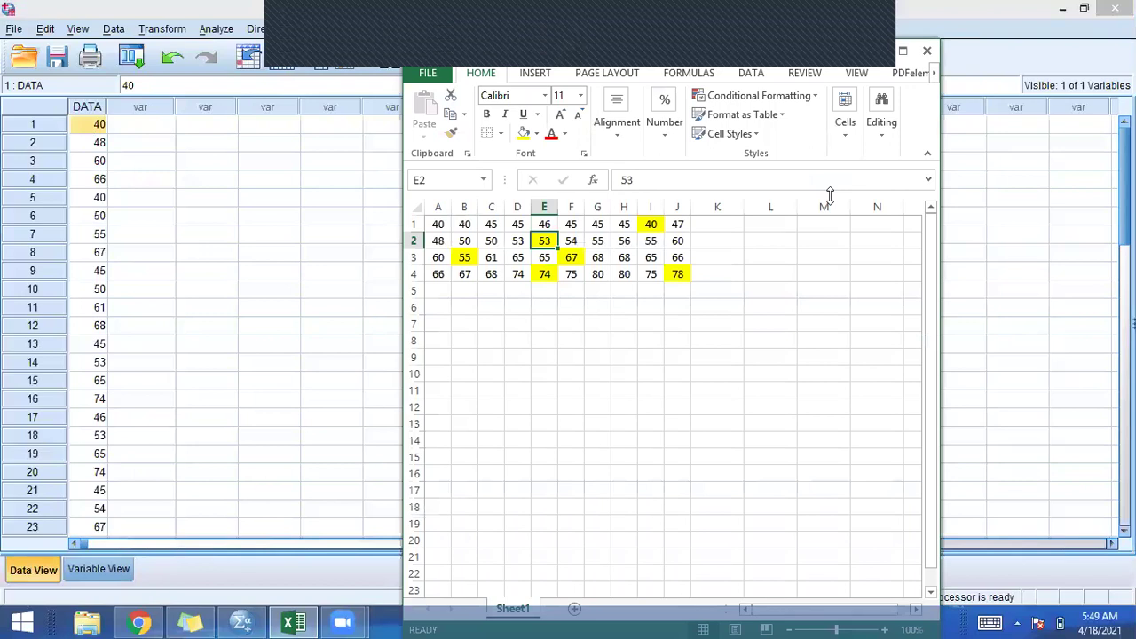
# Copy the values in cells A1:A4 of the Excel sheet
pyautogui.moveTo(437, 223); pyautogui.dragTo(437, 272)
pyautogui.click(438, 272)
pyautogui.moveTo(438, 224); pyautogui.dragTo(680, 224)
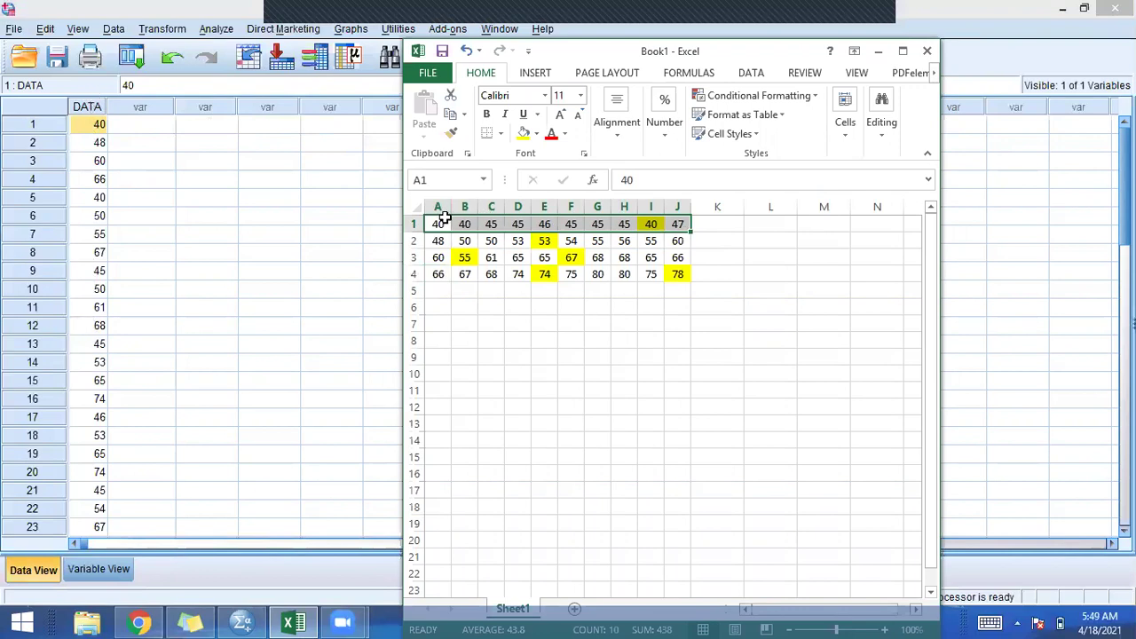
pyautogui.moveTo(435, 224); pyautogui.dragTo(434, 266)
pyautogui.hotkey('ctrl', 'c')
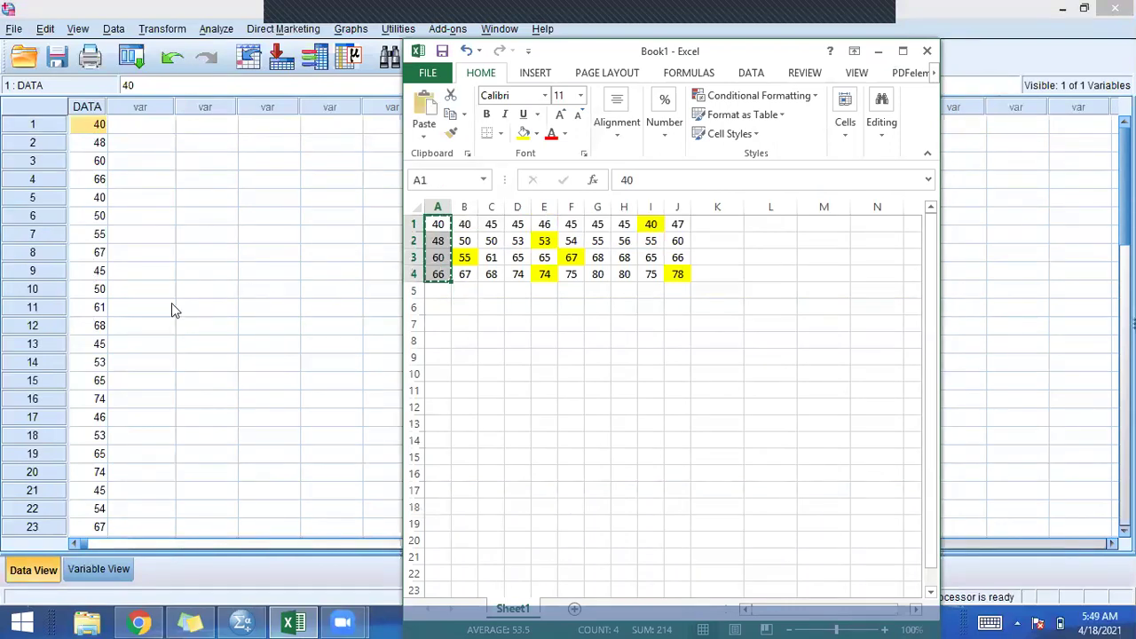
# Try pasting the copied values into the DATA column from row 41 in SPSS, and undo the paste
pyautogui.click(172, 302)
pyautogui.scroll(-19, 568, 324)
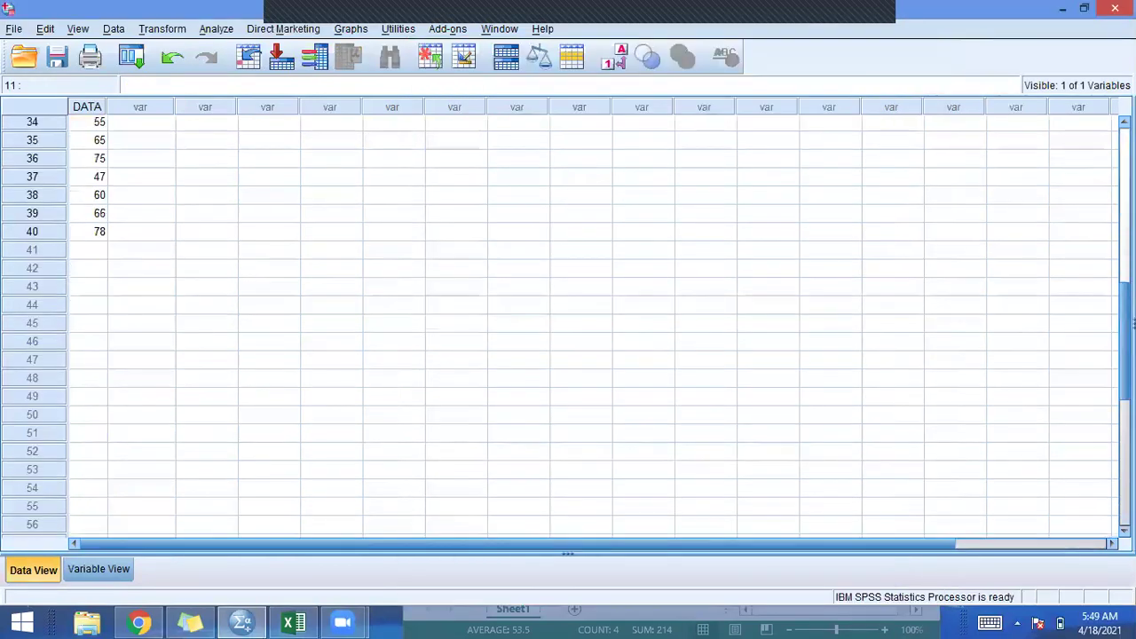
pyautogui.scroll(9, 1067, 363)
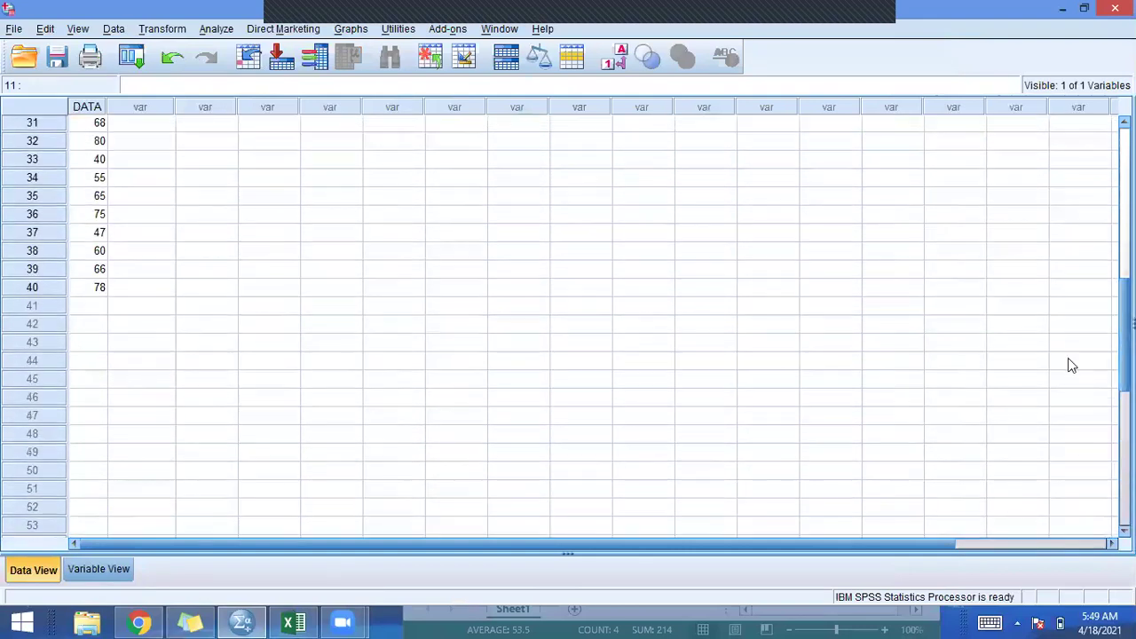
pyautogui.click(76, 324)
pyautogui.click(95, 309)
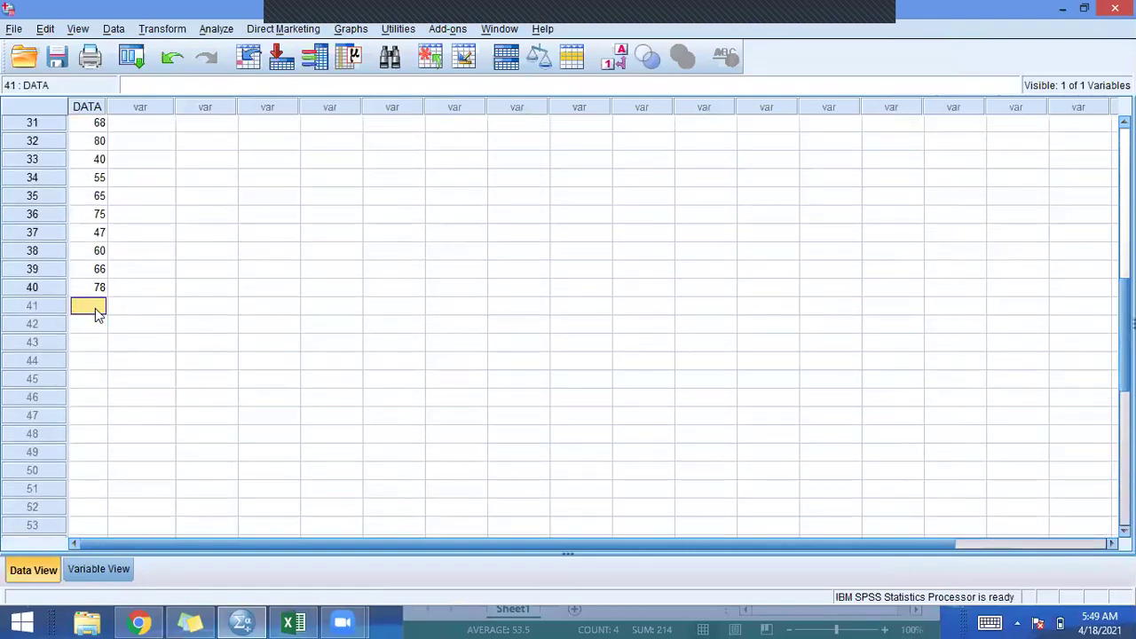
pyautogui.hotkey('ctrl', 'v')
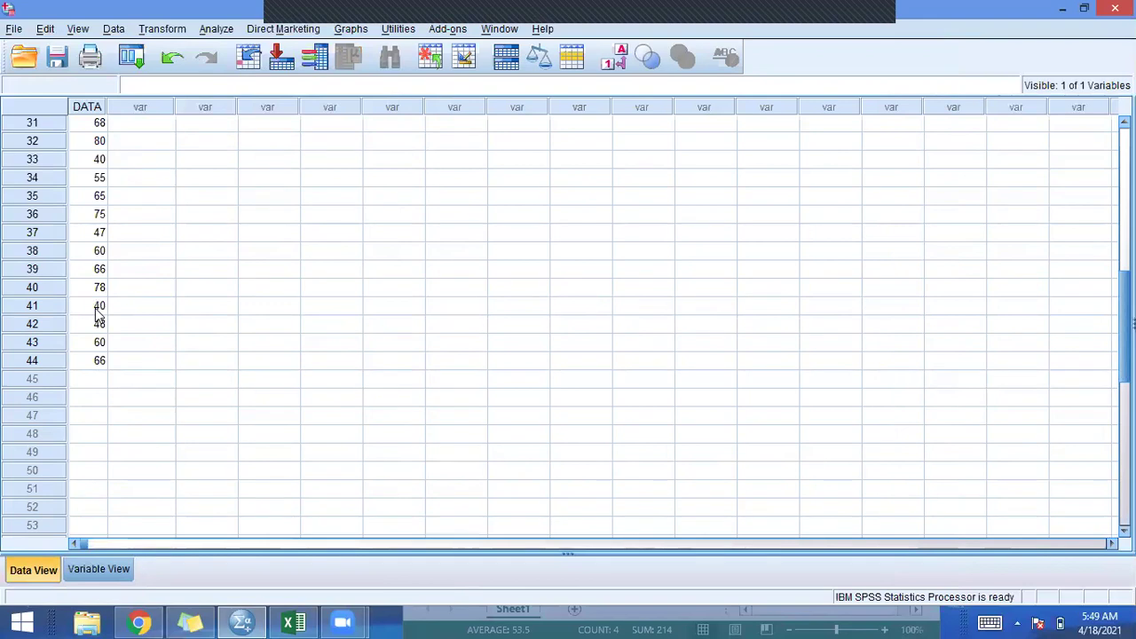
pyautogui.hotkey('ctrl', 'z')
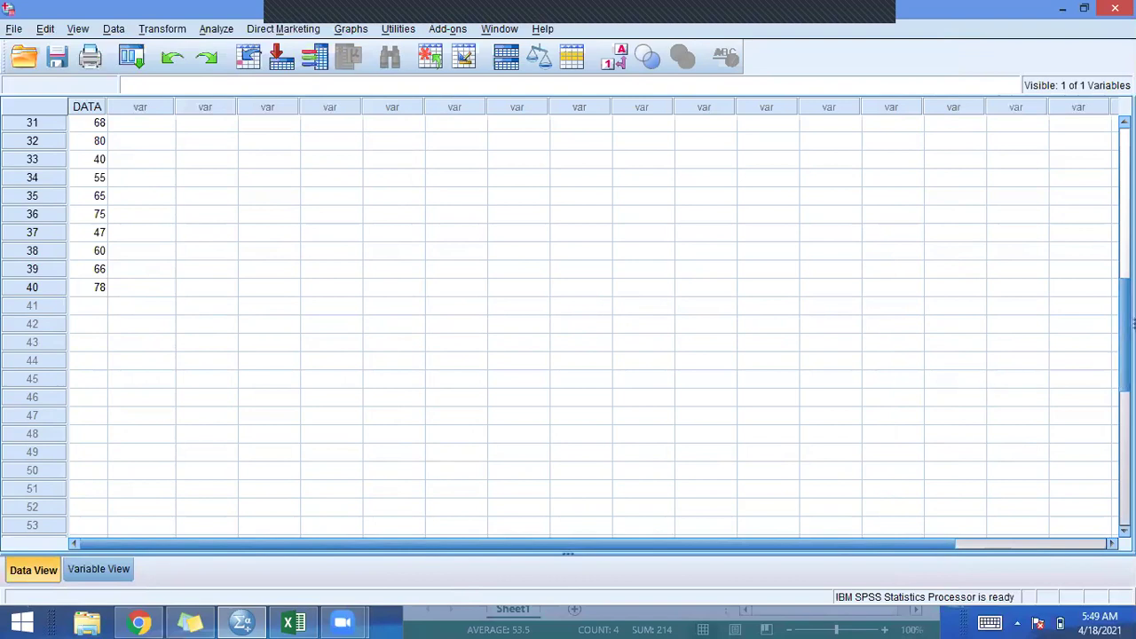
# Open the Frequencies analysis and move DATA out of the variables to analyze
pyautogui.scroll(10, 568, 320)
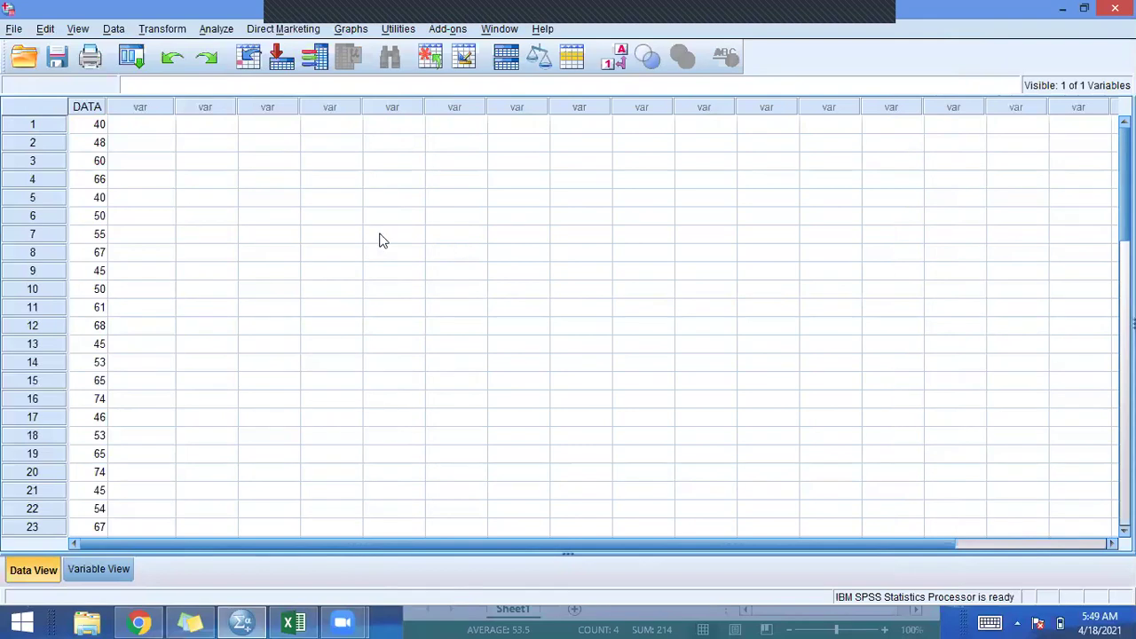
pyautogui.click(221, 31)
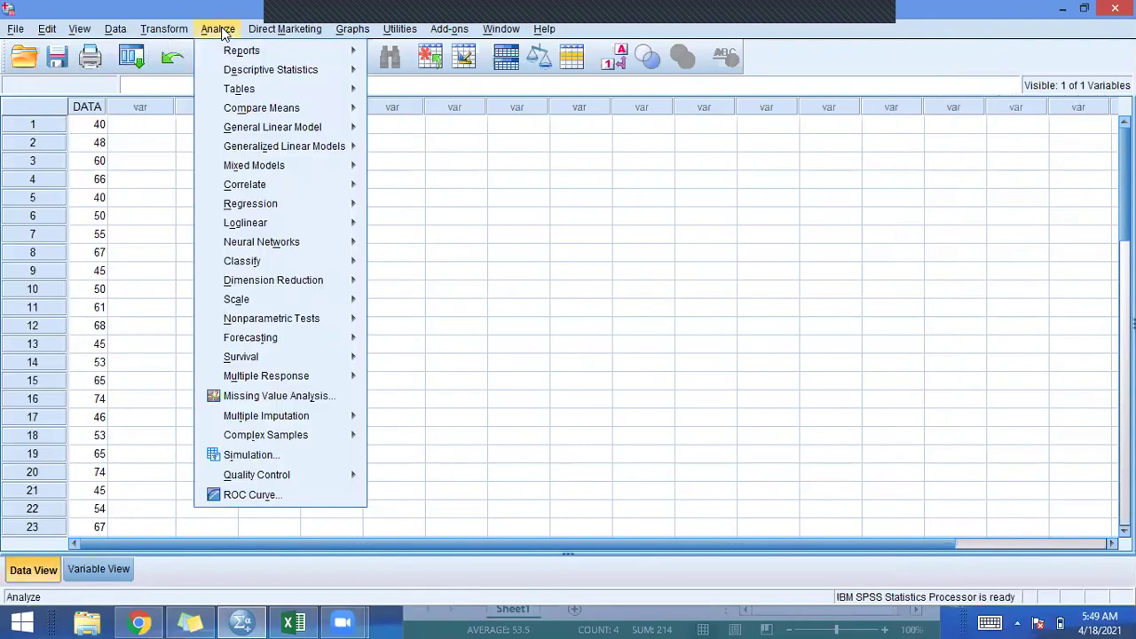
pyautogui.moveTo(311, 75)
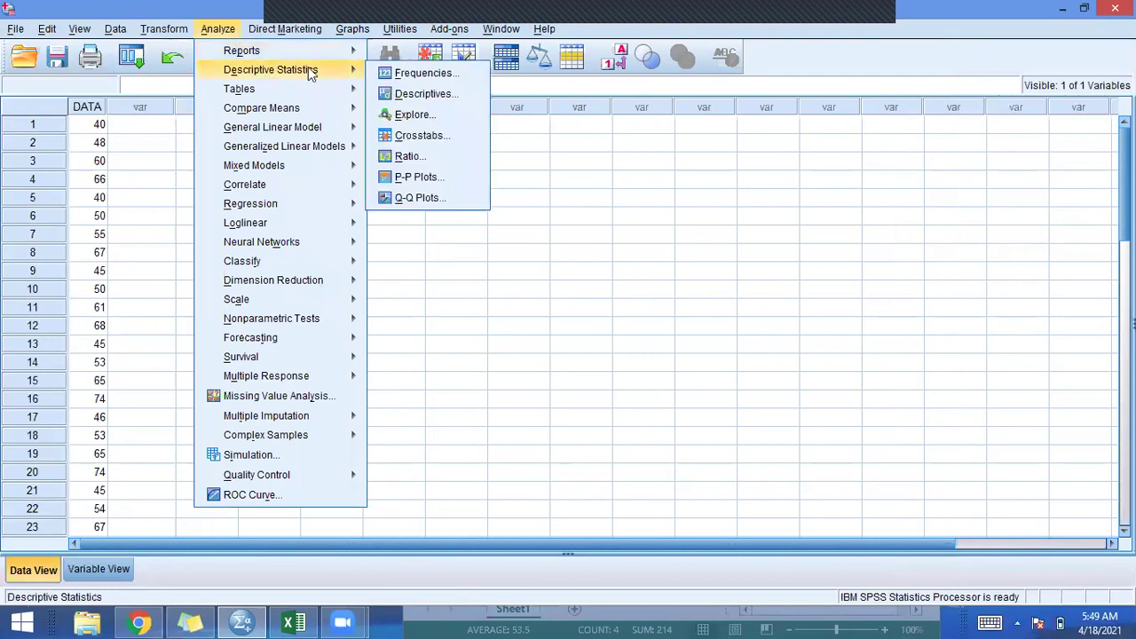
pyautogui.click(446, 76)
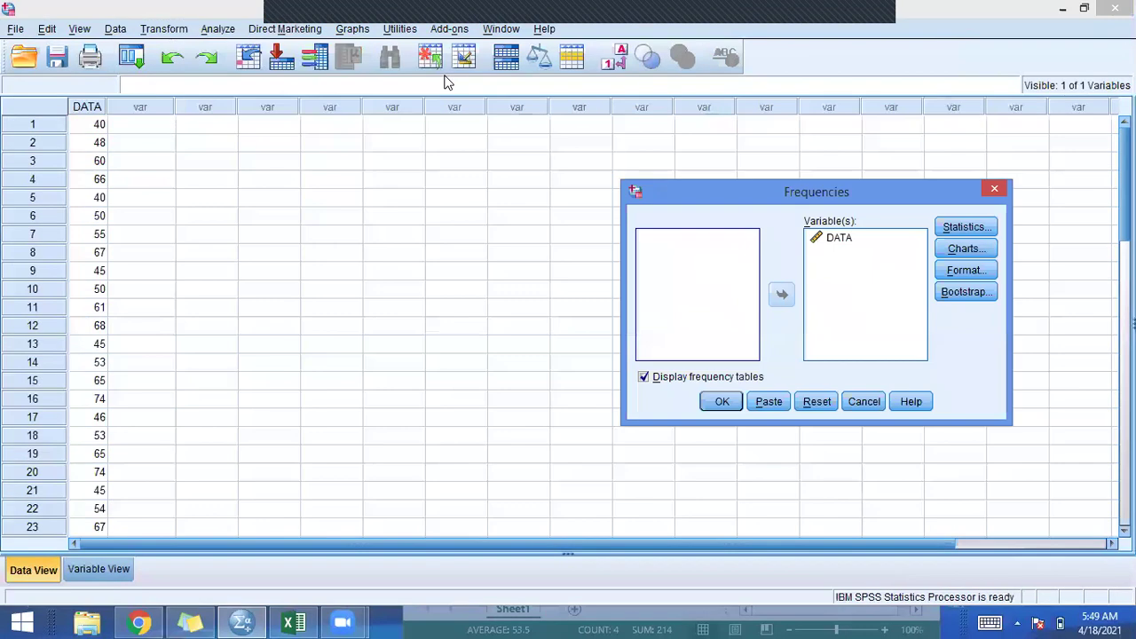
pyautogui.click(840, 241)
pyautogui.click(781, 296)
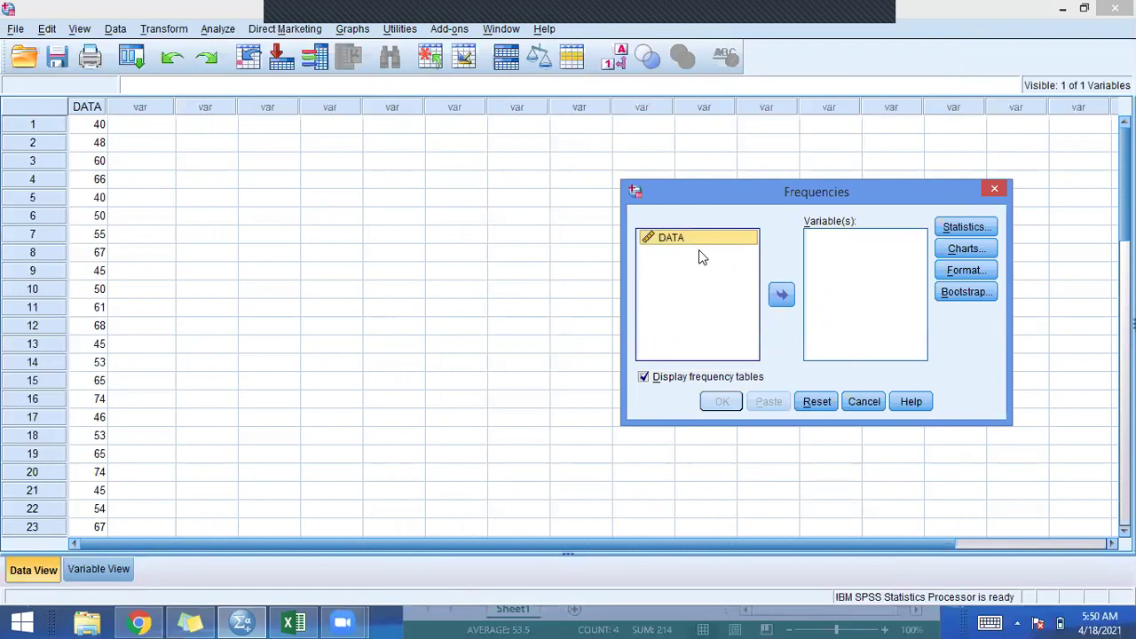
# Add DATA to the variables to analyze and open the statistics options of the Frequencies analysis
pyautogui.click(780, 296)
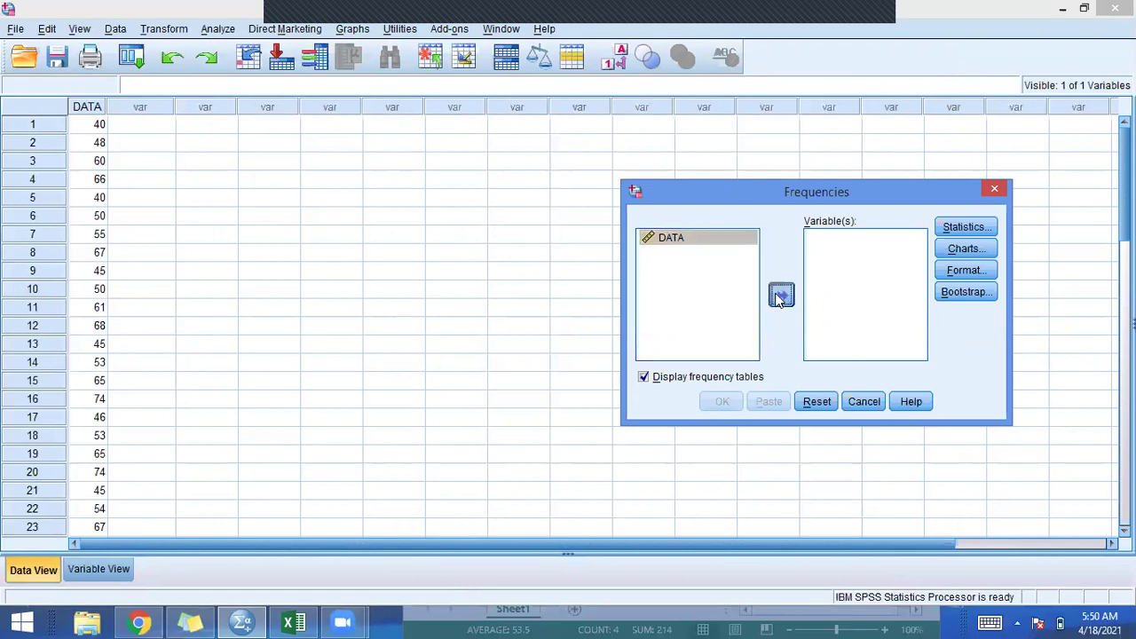
pyautogui.click(965, 227)
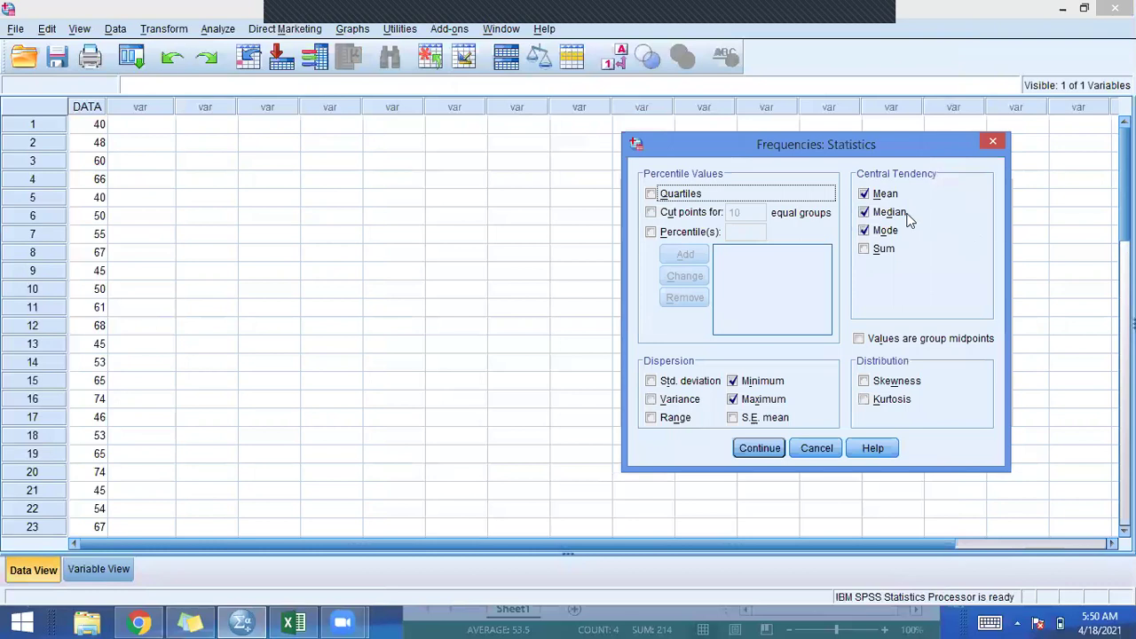
# Clear the Mean, Median, Mode, Minimum and Maximum statistics
pyautogui.click(863, 194)
pyautogui.click(863, 213)
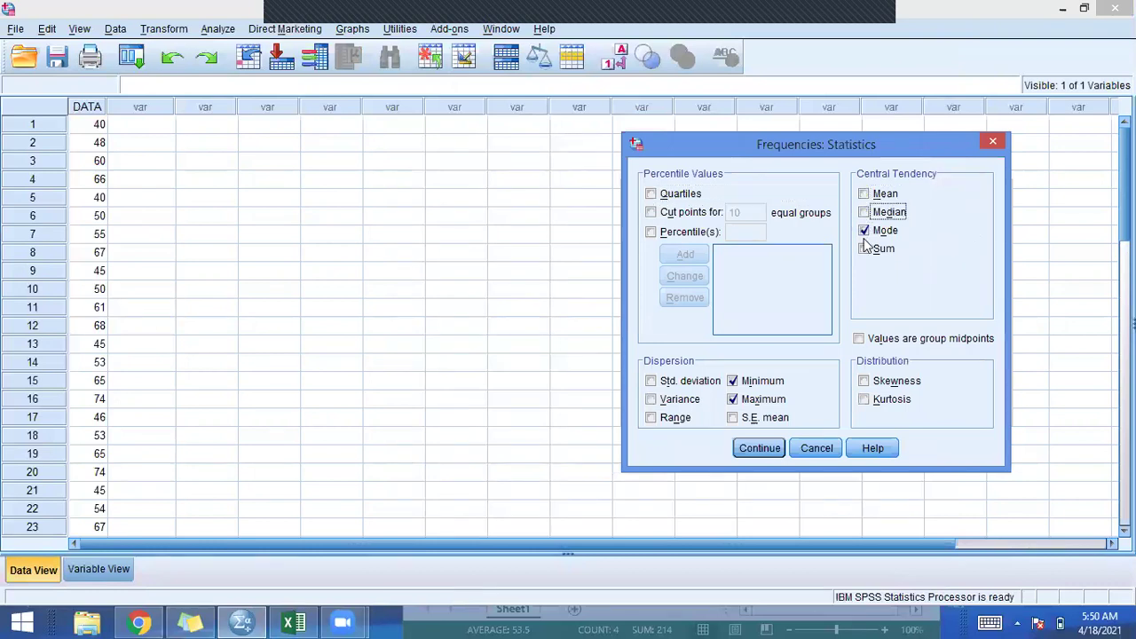
pyautogui.click(864, 230)
pyautogui.click(732, 383)
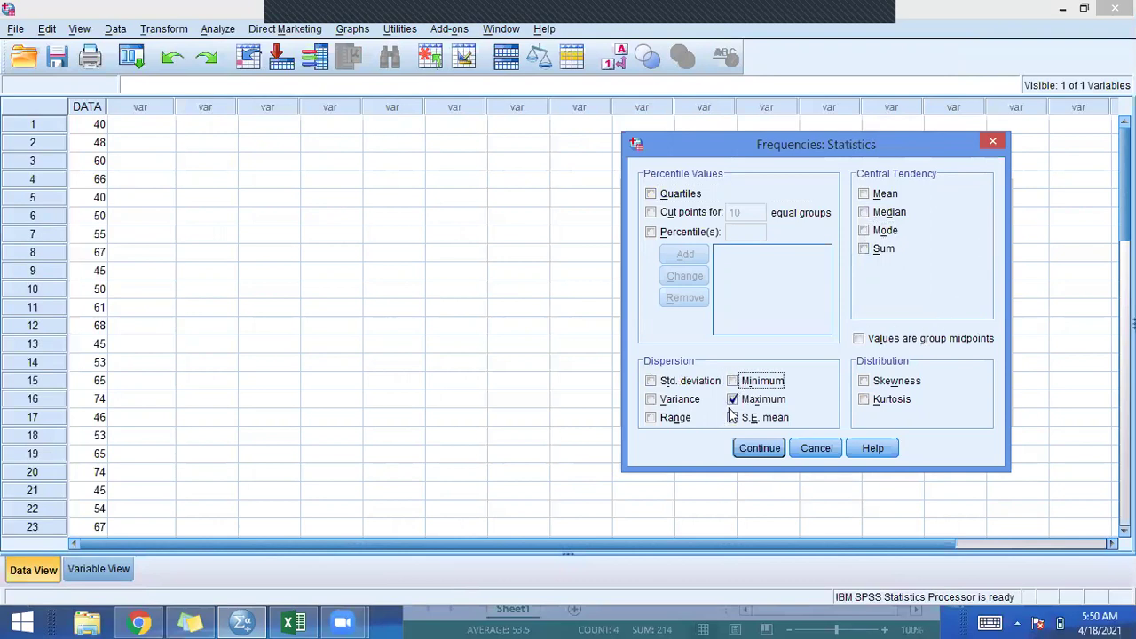
pyautogui.click(733, 400)
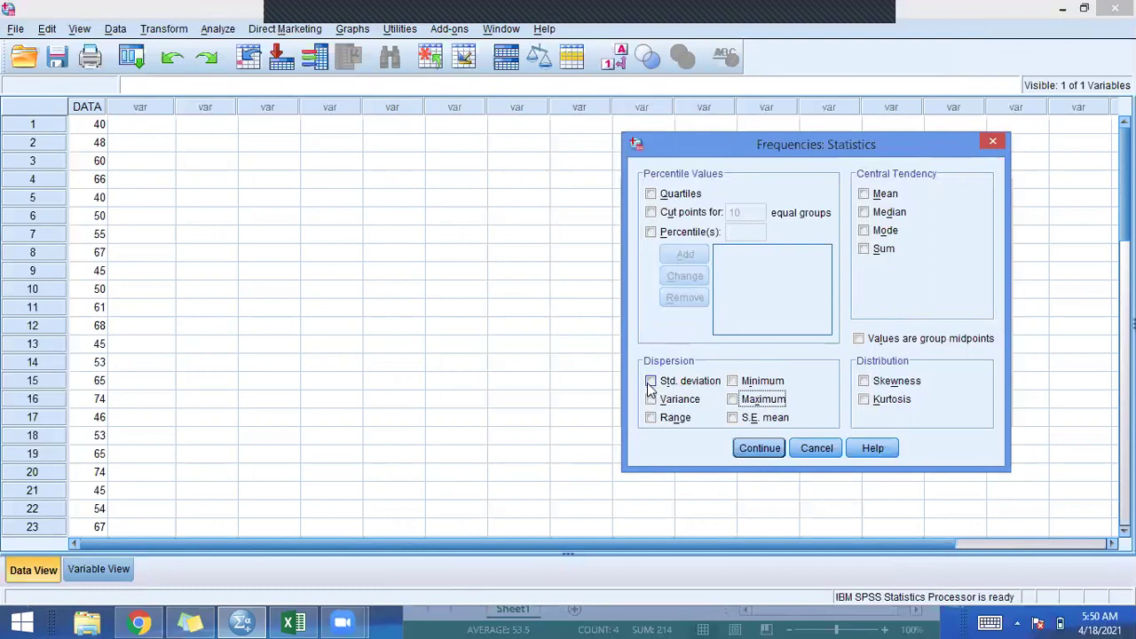
# Select Mean, Median, Mode, Minimum and Maximum as statistics and run the Frequencies analysis
pyautogui.click(863, 194)
pyautogui.click(864, 212)
pyautogui.click(863, 231)
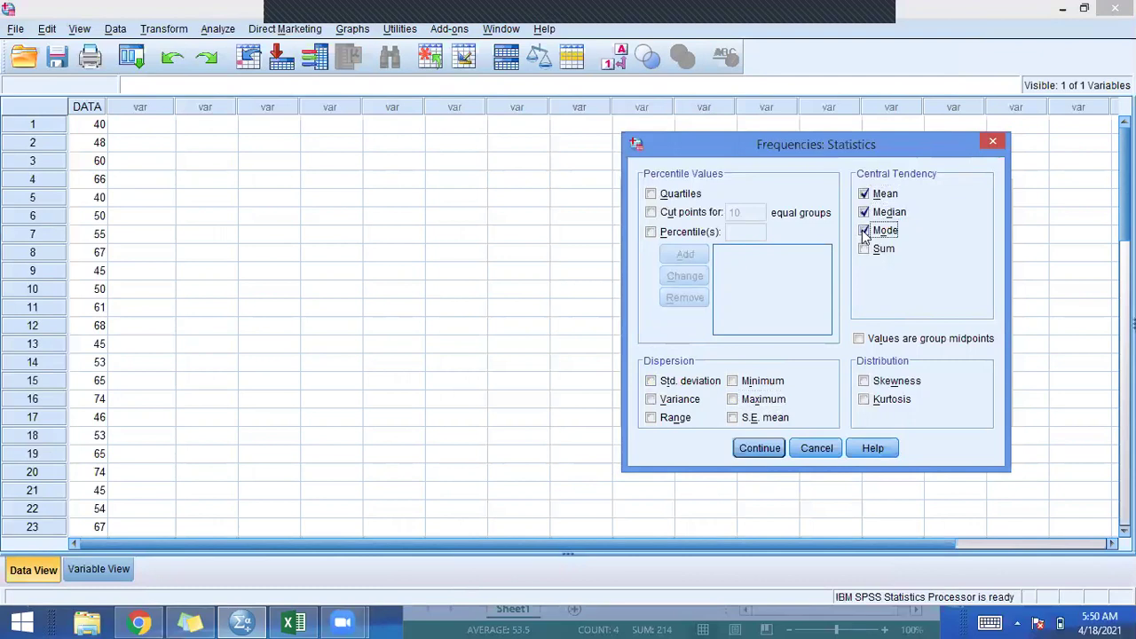
pyautogui.click(733, 384)
pyautogui.click(733, 402)
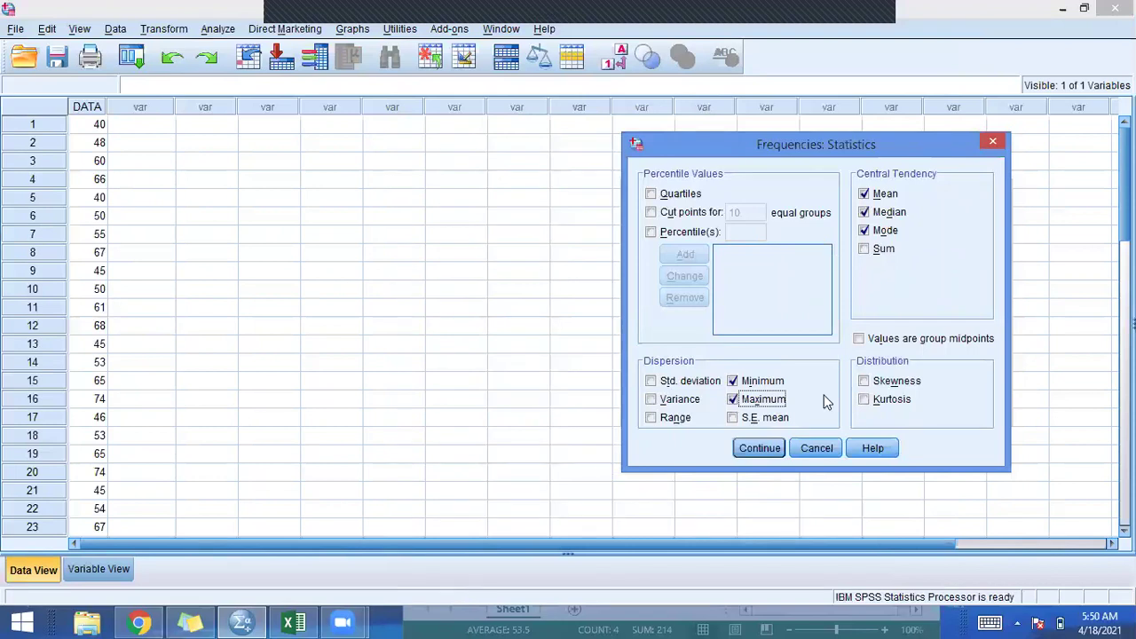
pyautogui.click(775, 451)
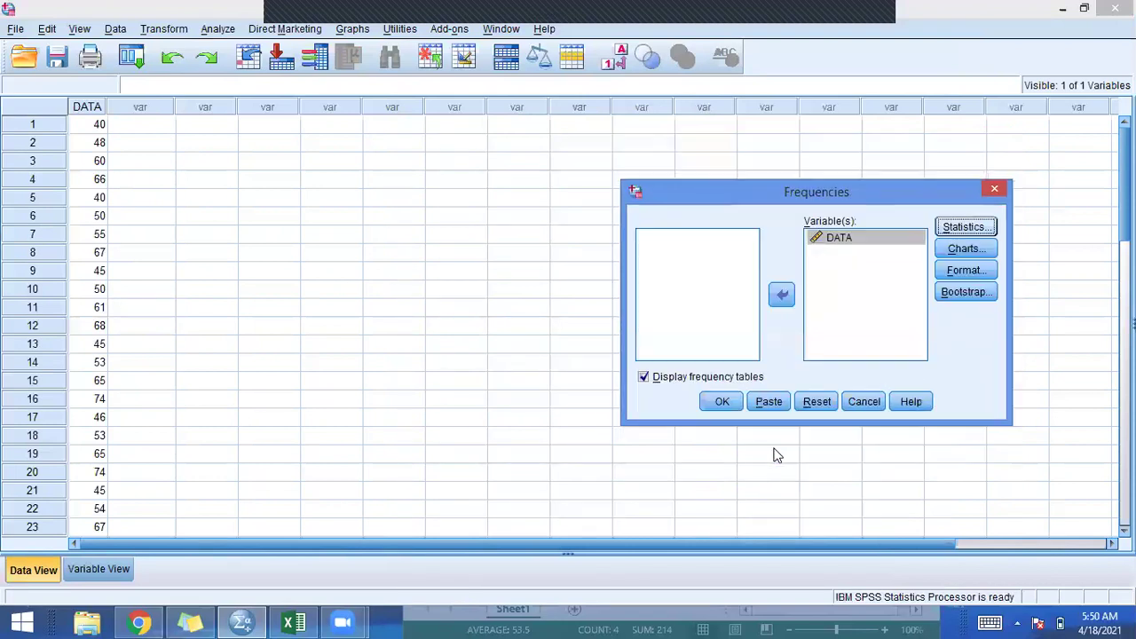
pyautogui.click(721, 403)
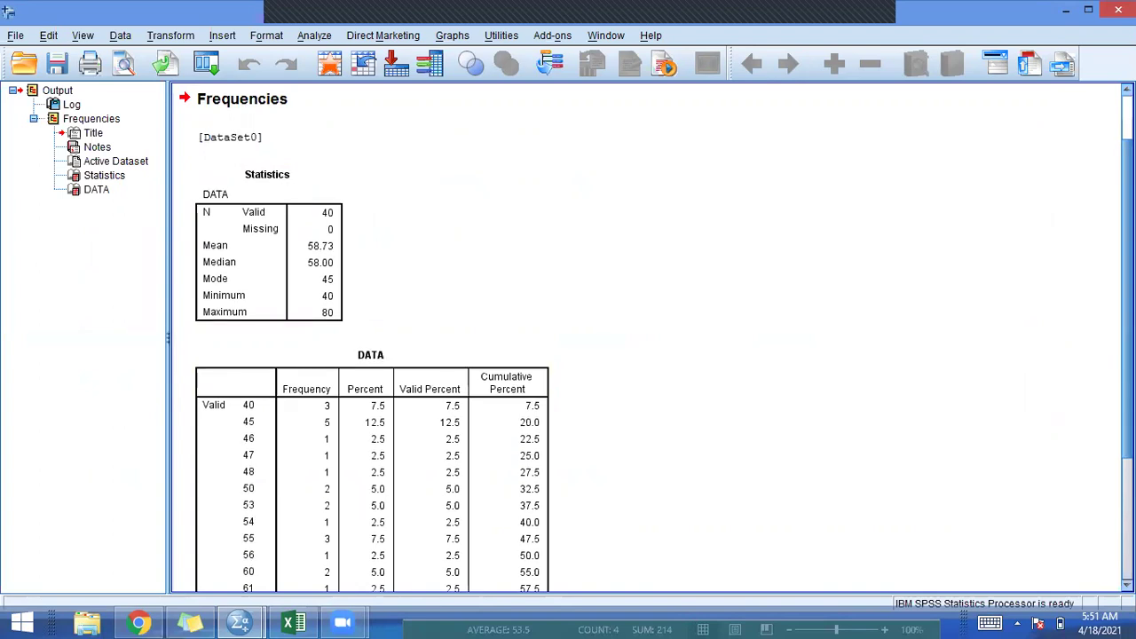
# Examine the central tendency values in the Statistics table of the Frequencies output
pyautogui.scroll(1, 648, 337)
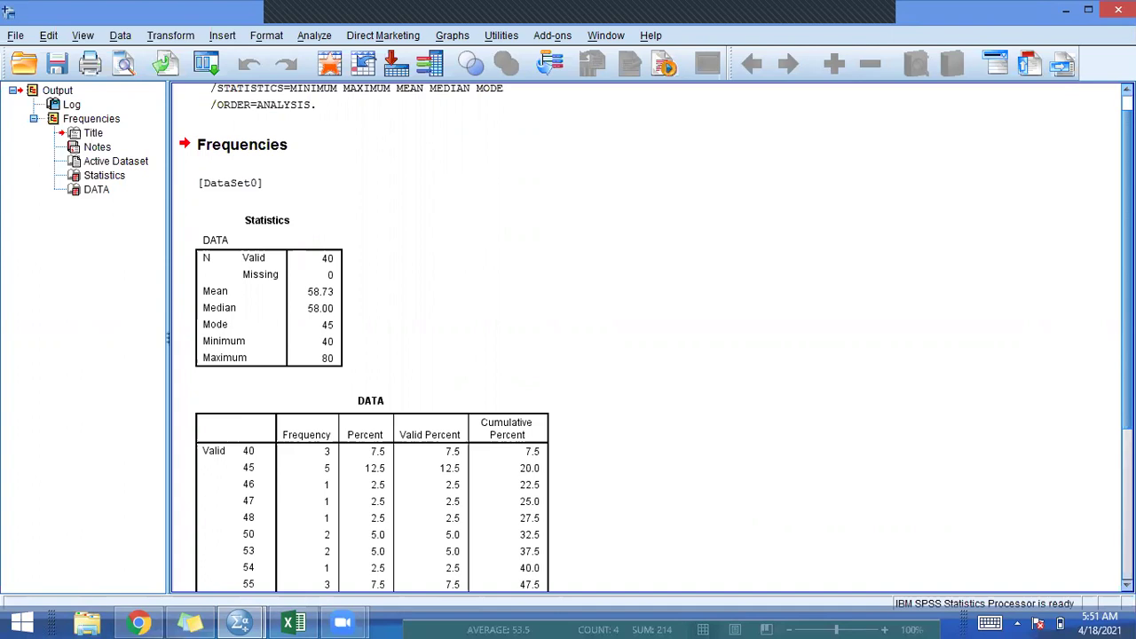
pyautogui.click(328, 308)
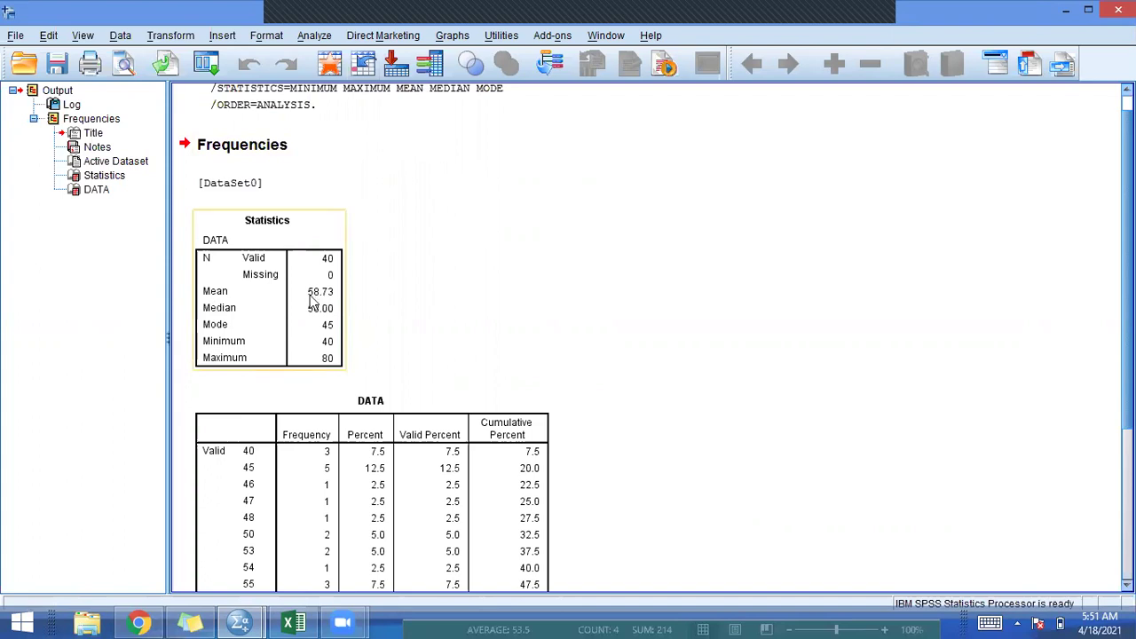
pyautogui.doubleClick(337, 322)
pyautogui.click(337, 322)
# Switch to the Excel workbook to compare the source values with the Frequencies output, and return to the SPSS output
pyautogui.click(294, 621)
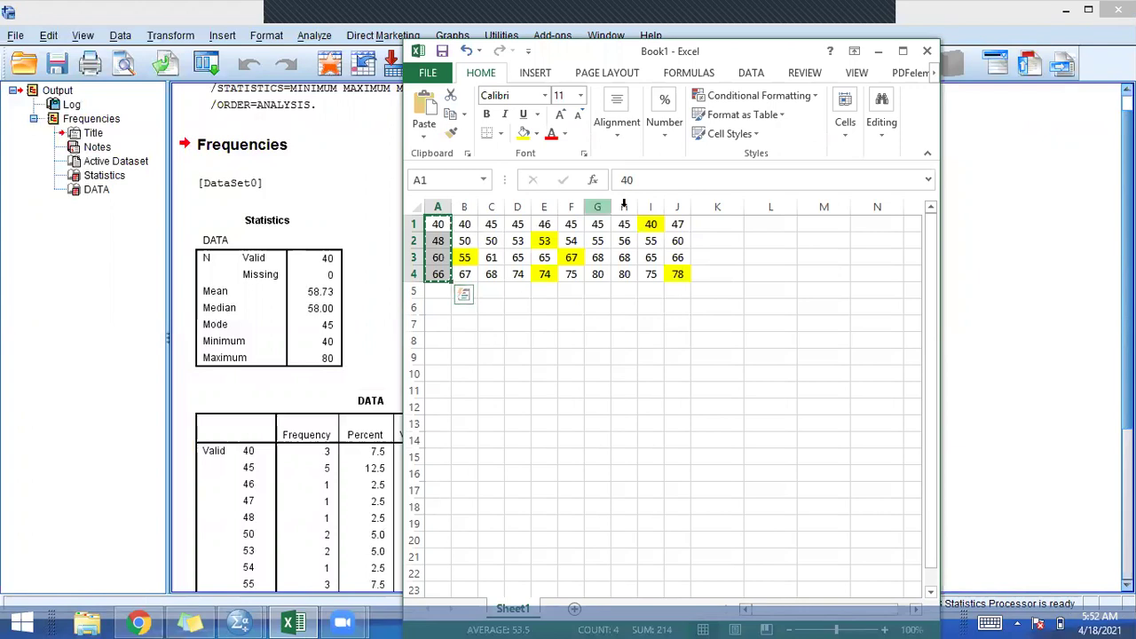
pyautogui.click(293, 621)
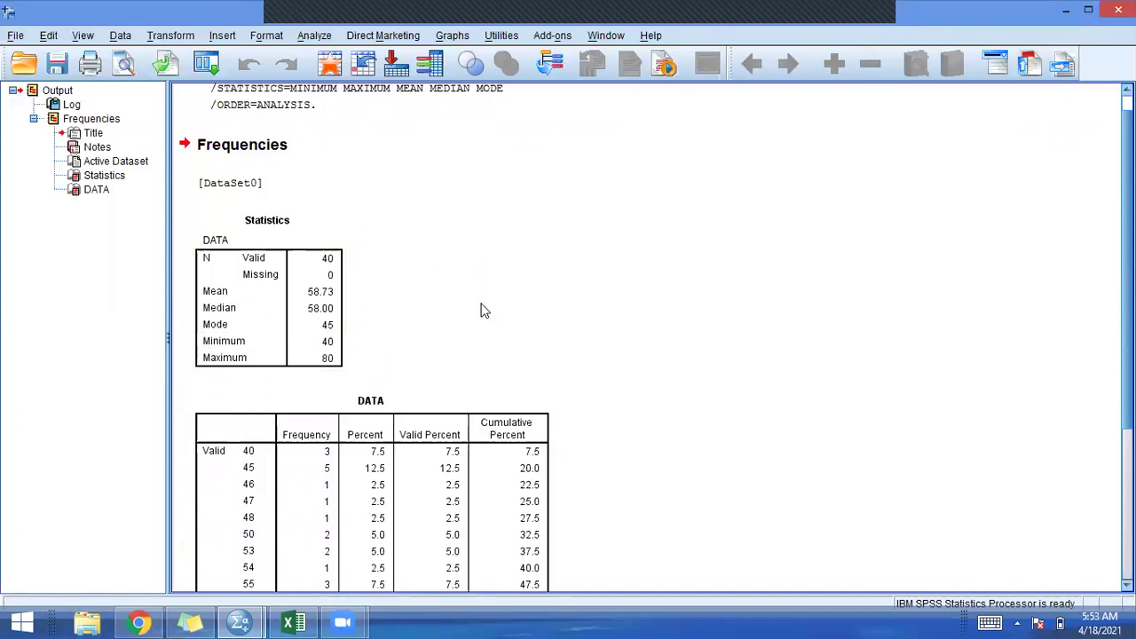
pyautogui.moveTo(299, 621)
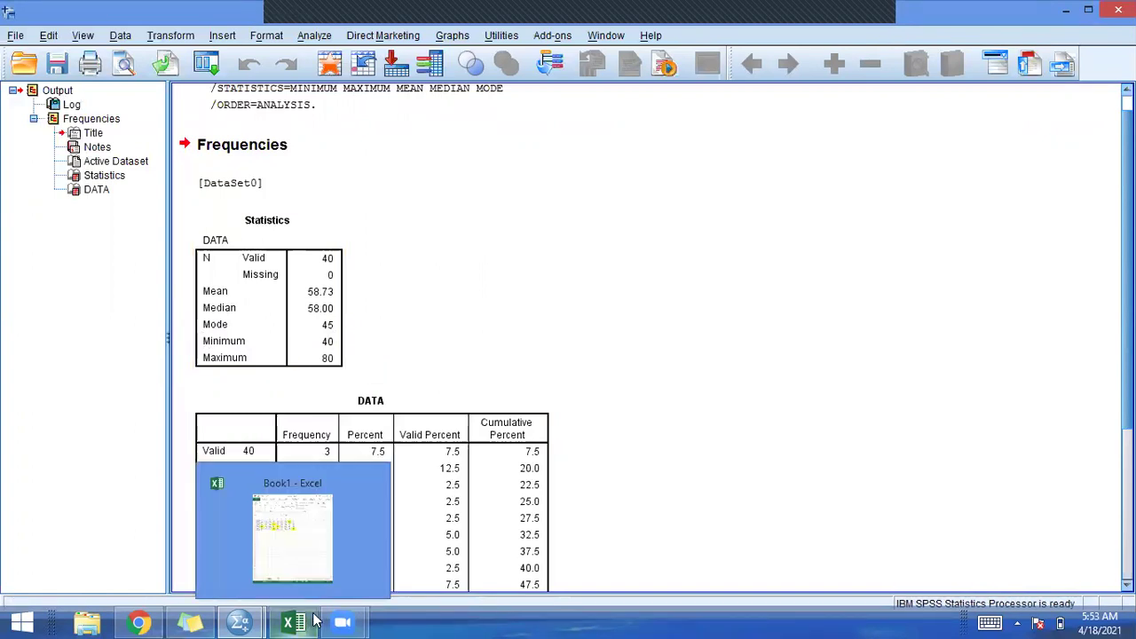
pyautogui.click(298, 621)
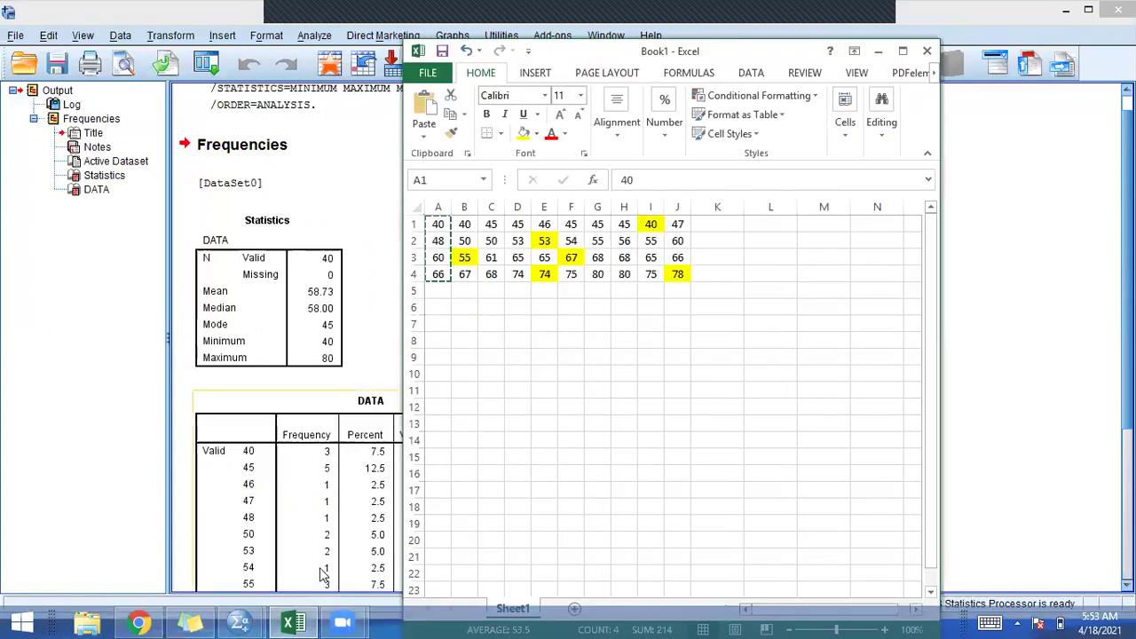
pyautogui.click(310, 620)
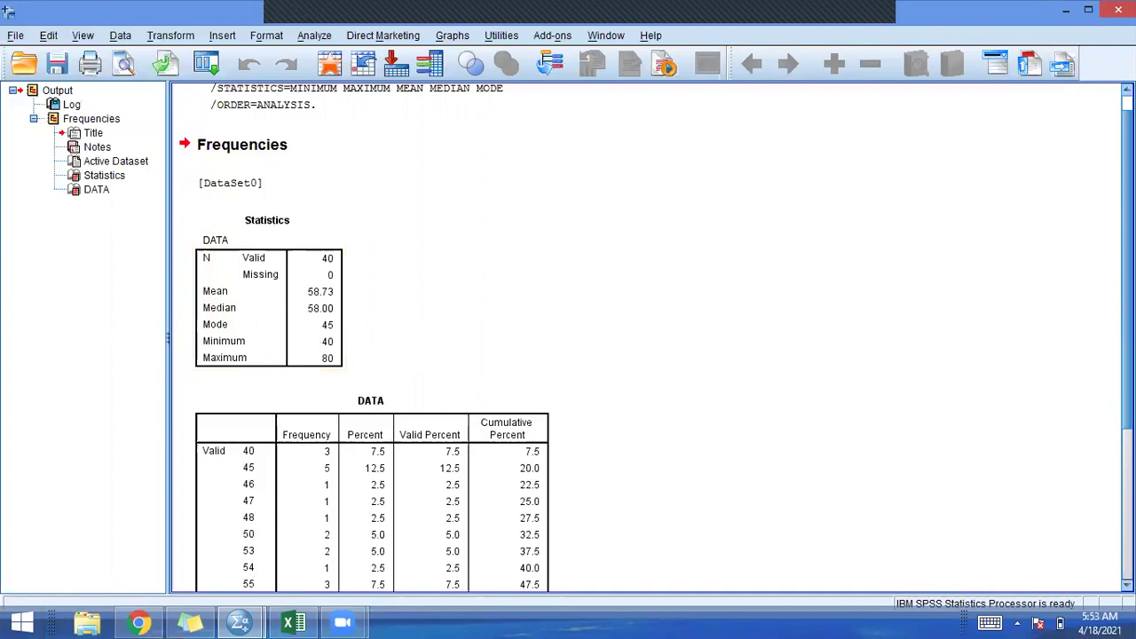
# Review the DATA frequency table through to its total row and return to the Statistics table
pyautogui.scroll(-3, 1127, 267)
pyautogui.scroll(-1, 648, 337)
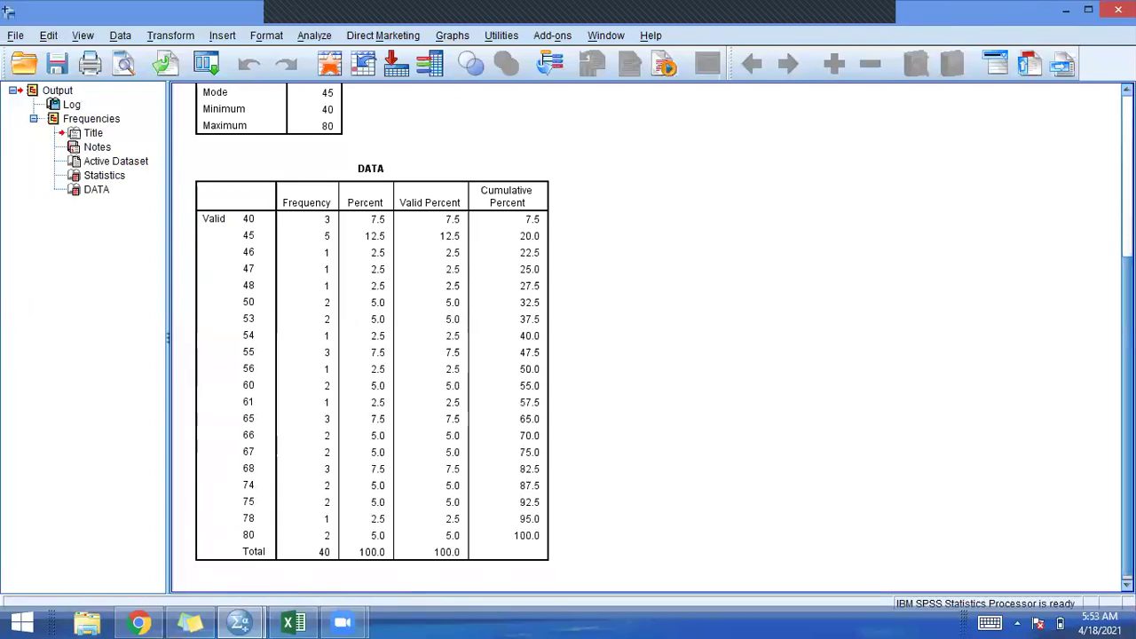
pyautogui.scroll(5, 354, 371)
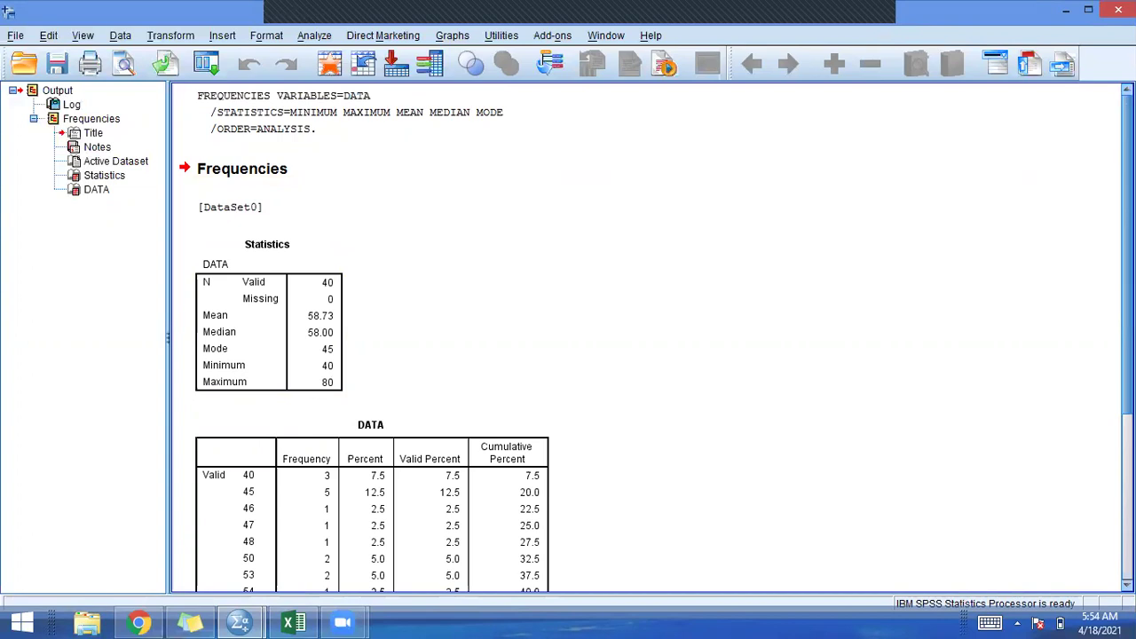
pyautogui.scroll(-2, 462, 248)
pyautogui.scroll(1, 462, 249)
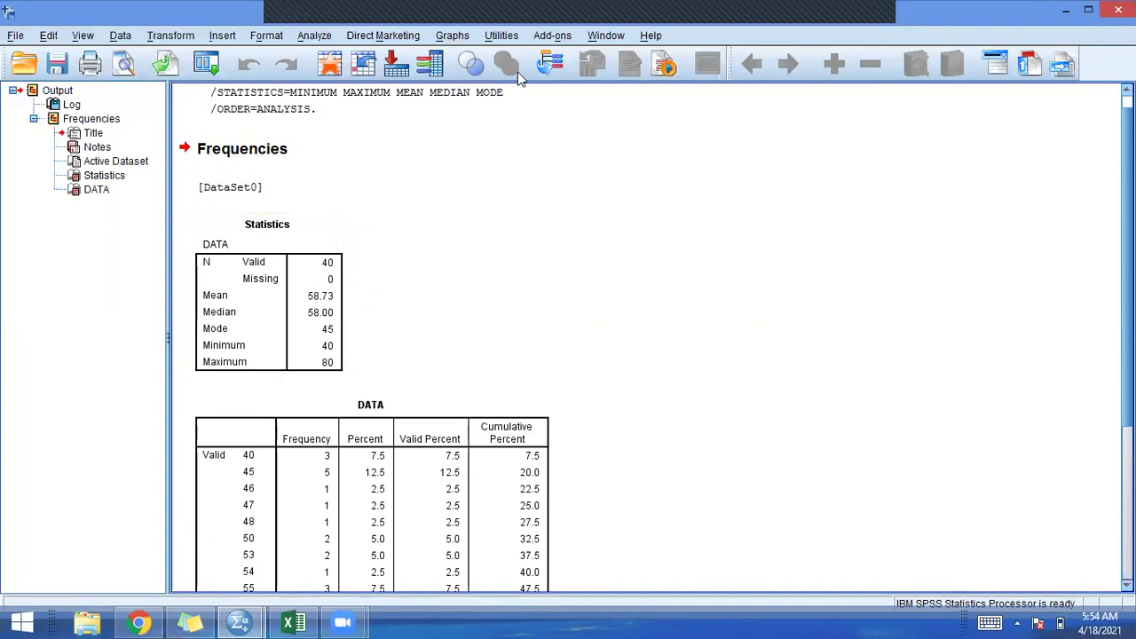
pyautogui.moveTo(805, 14)
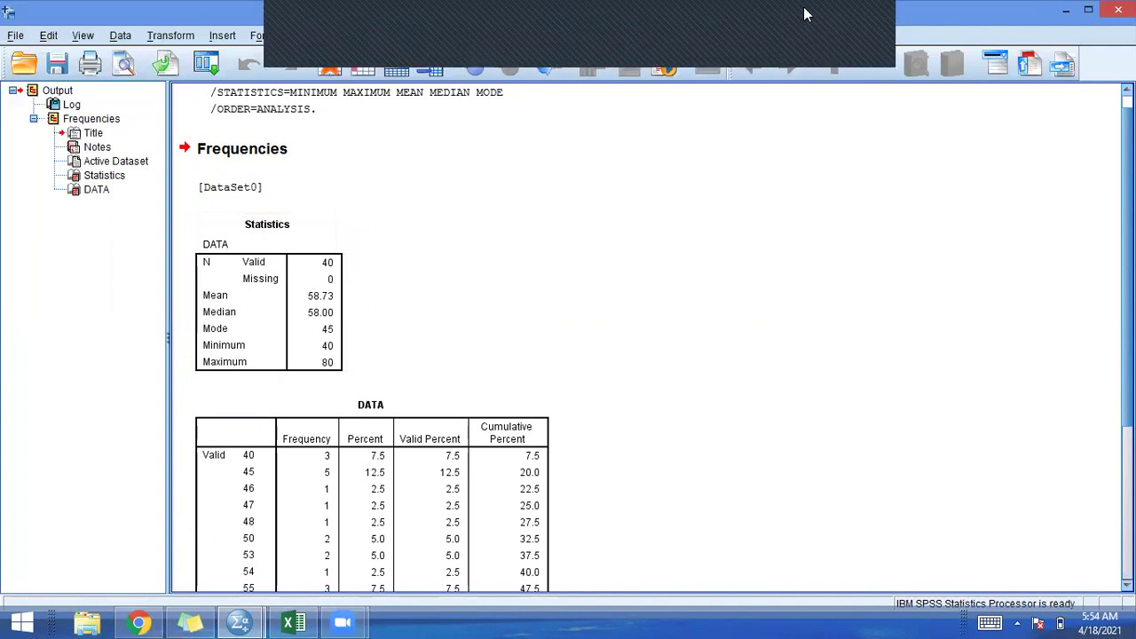